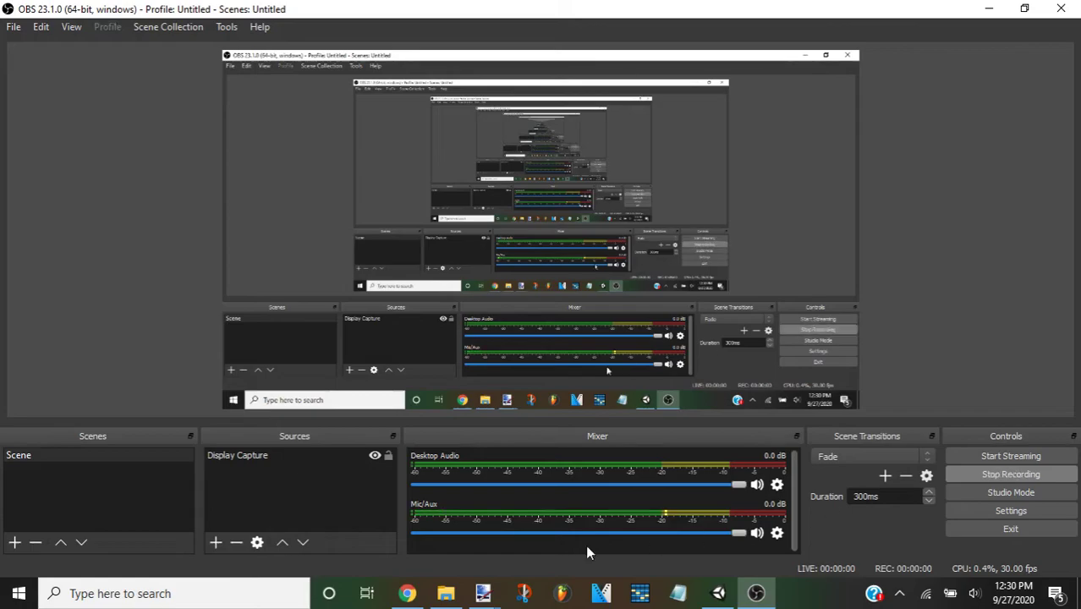
Start the OBS screen recording and bring the paint.net drawing to the front.
left_click(407, 593)
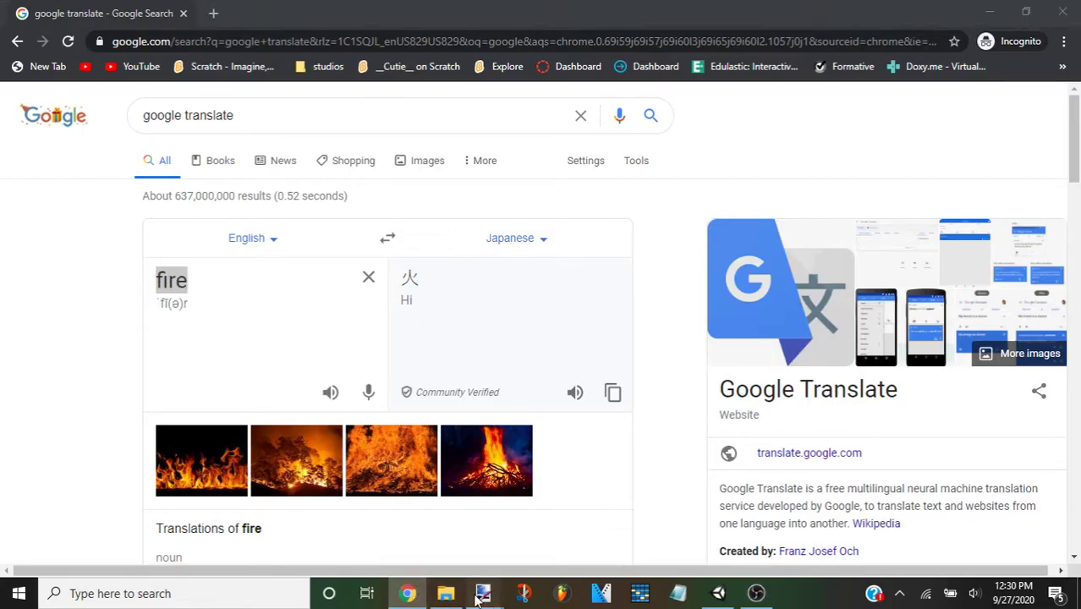
mouse_move(483, 592)
left_click(388, 536)
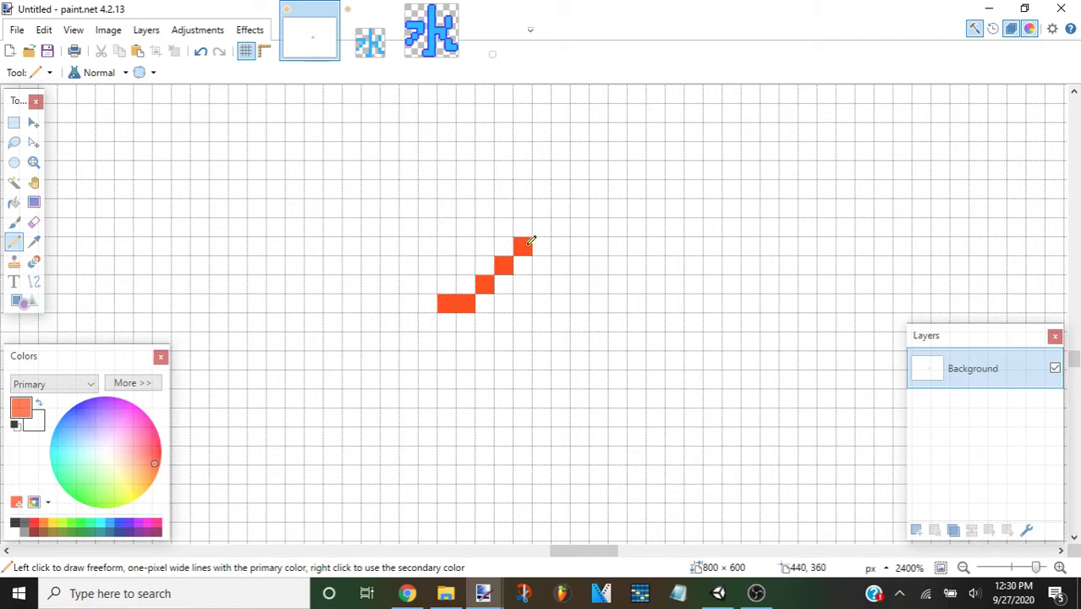
Extend the orange centre stroke, paint out a stray pixel in white, and re-pick orange for the Pencil.
left_click_drag(545, 195, 543, 189)
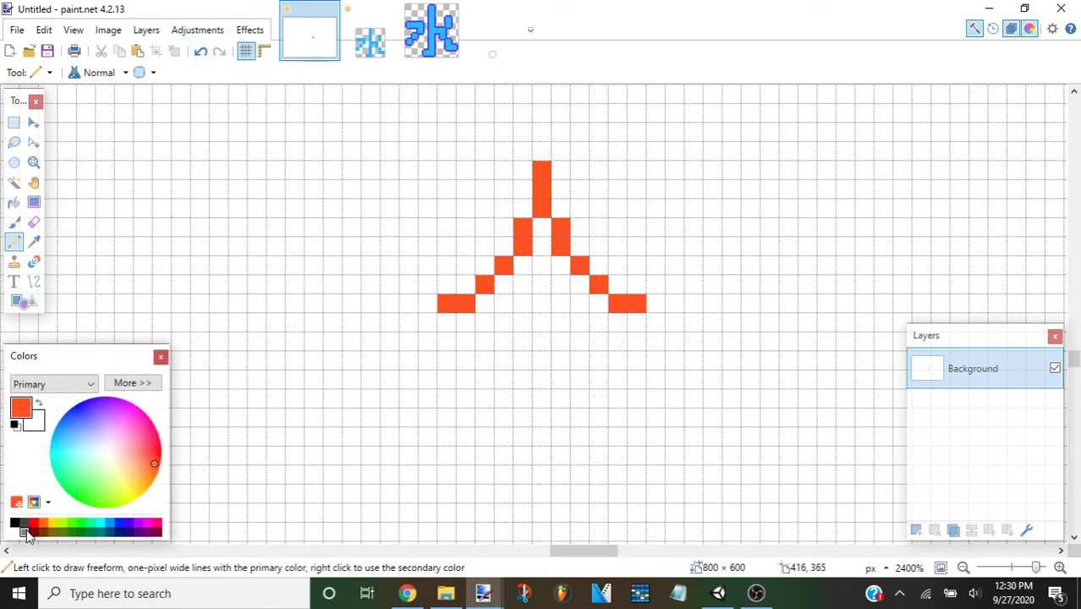
left_click(20, 535)
left_click(447, 303)
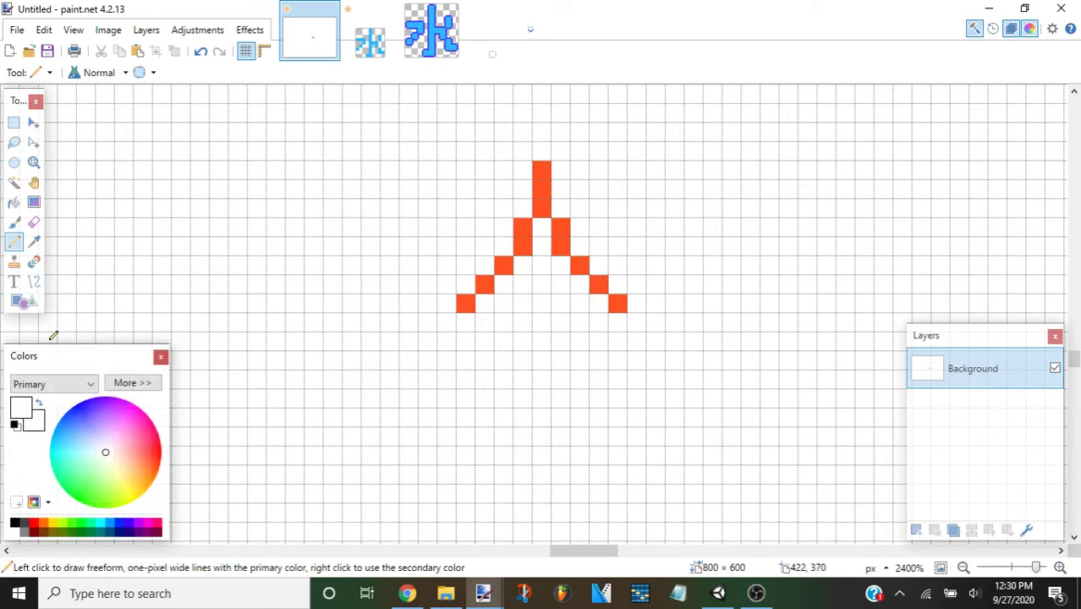
left_click(33, 242)
left_click(522, 227)
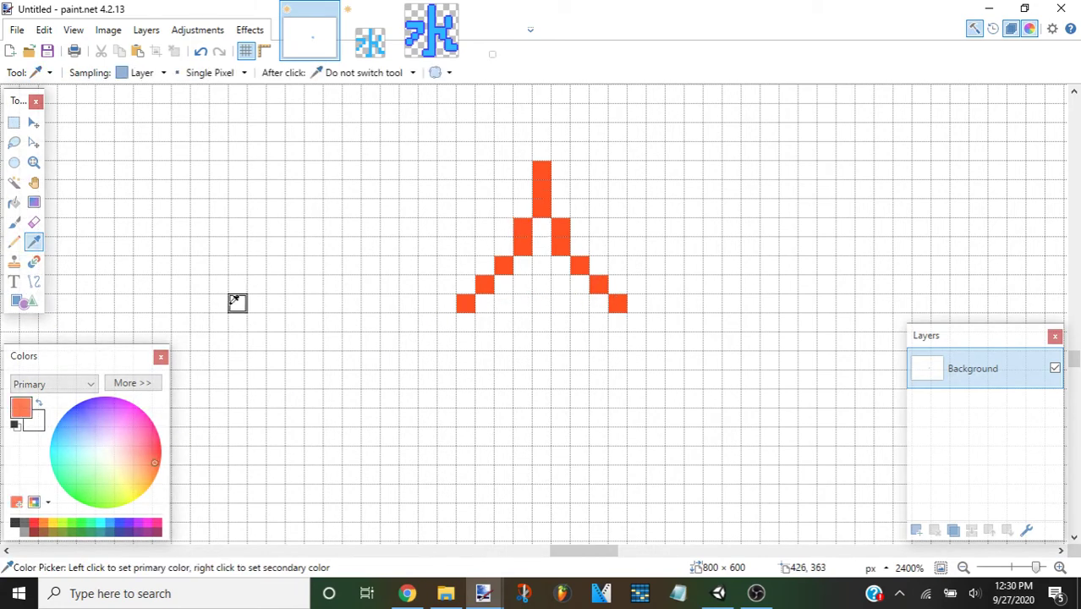
left_click(14, 241)
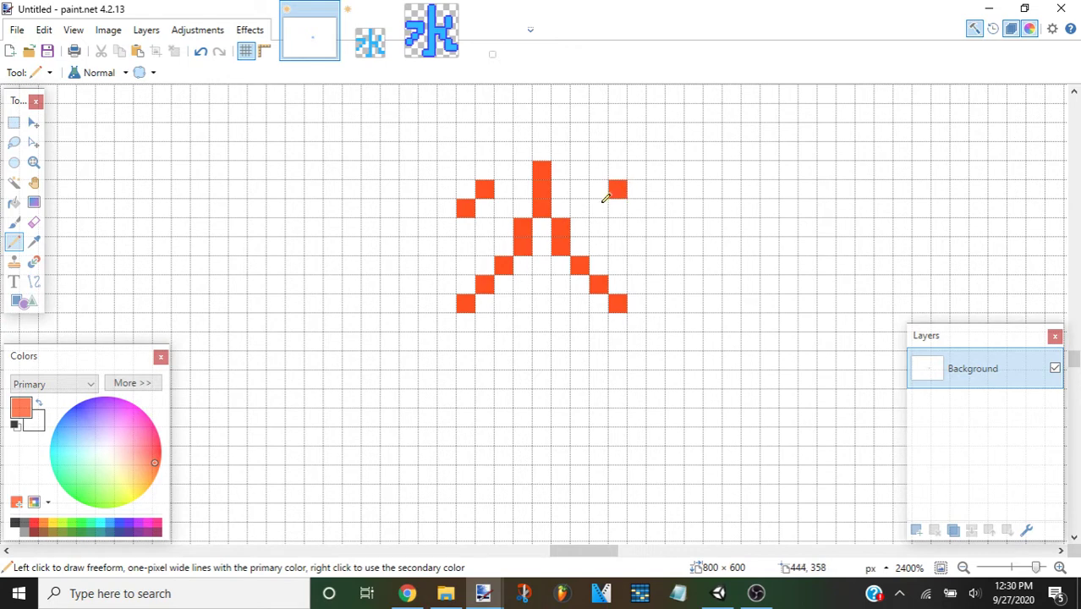
Magic Wand select the orange character's pixels, then cancel a trial new image and deselect.
left_click(14, 182)
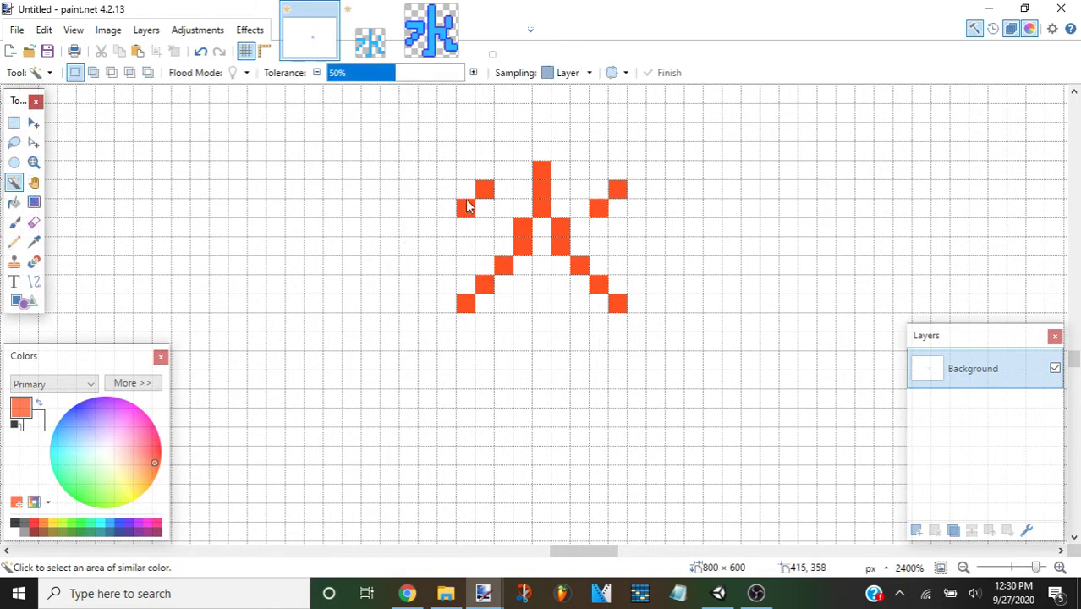
left_click(546, 195)
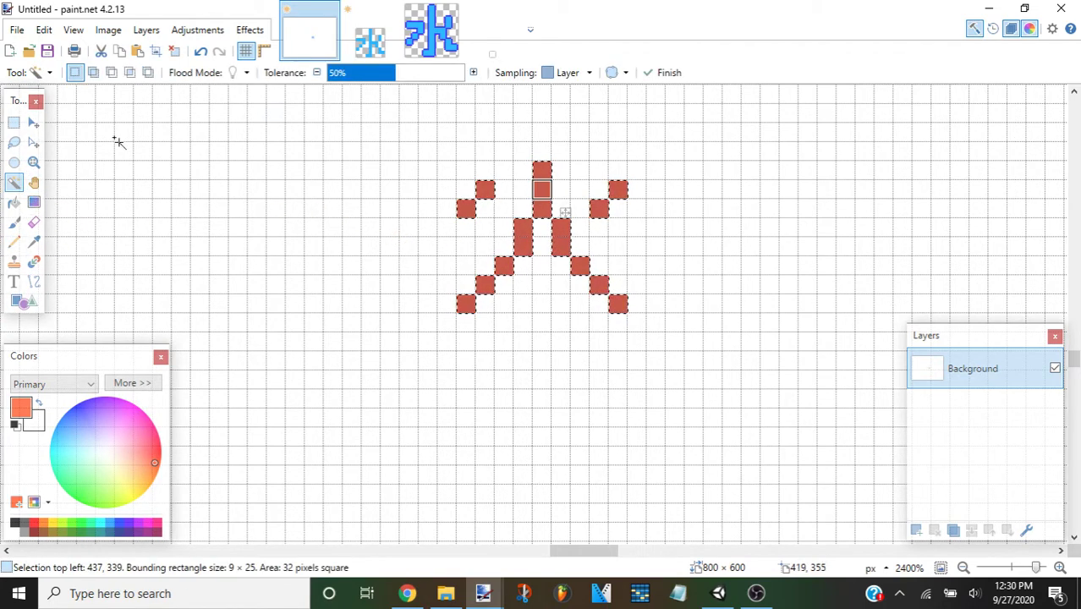
left_click(10, 50)
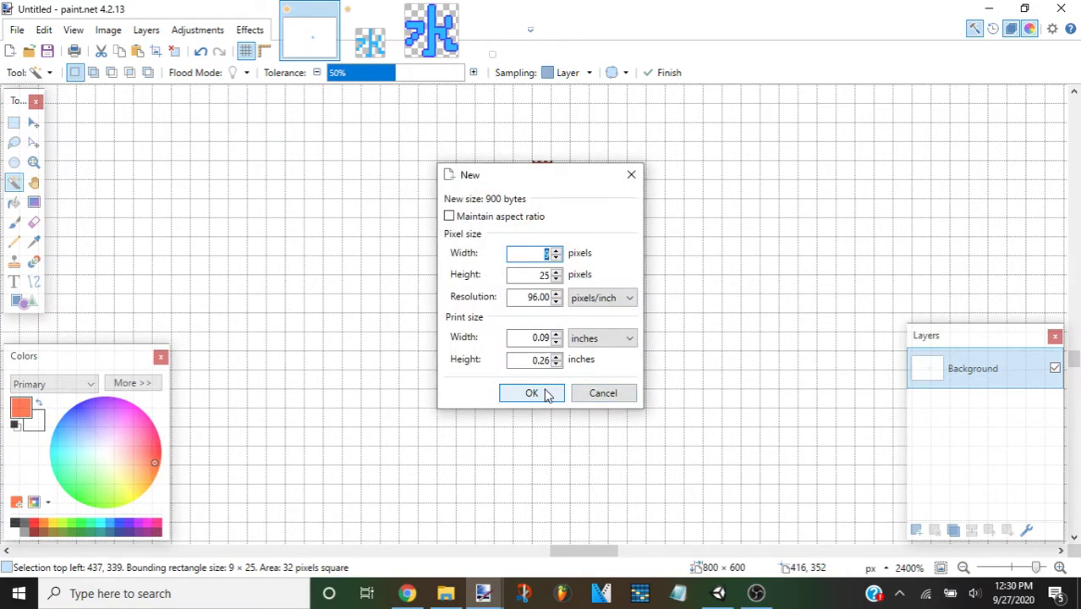
left_click(613, 394)
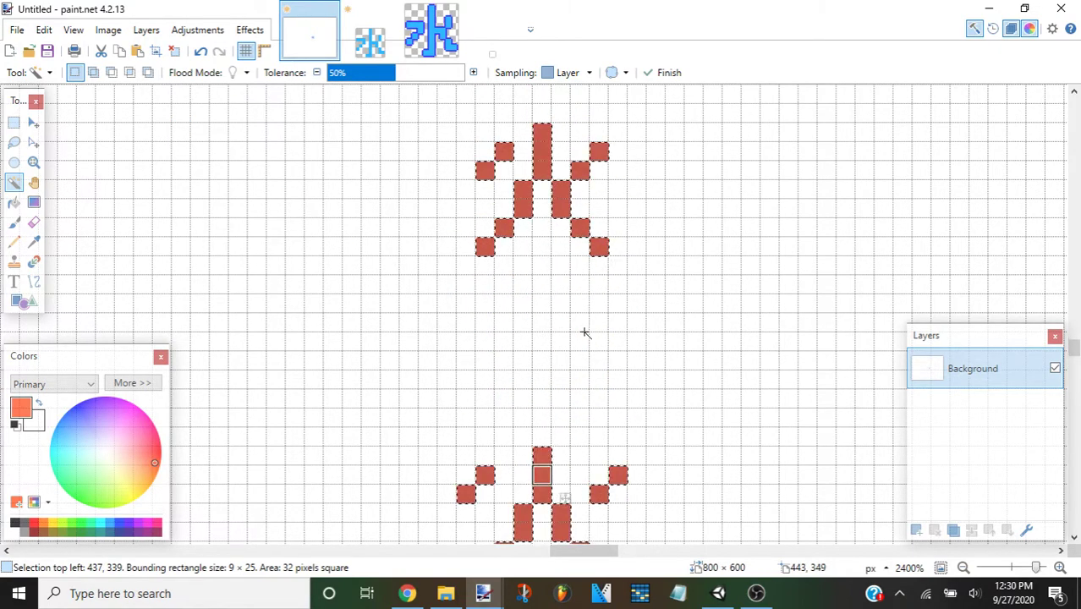
left_click(617, 314)
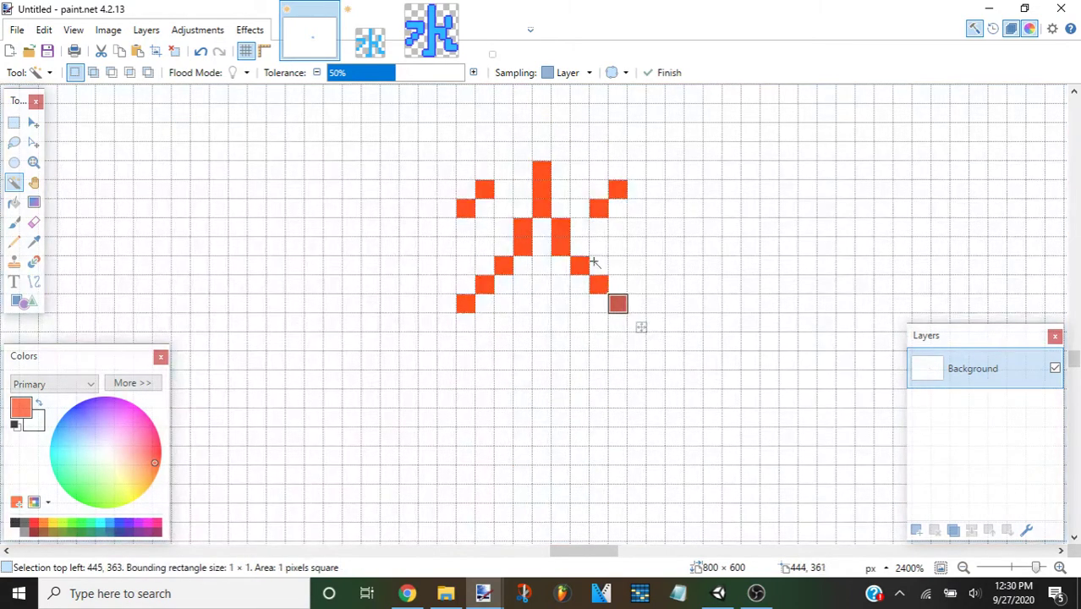
left_click(150, 183)
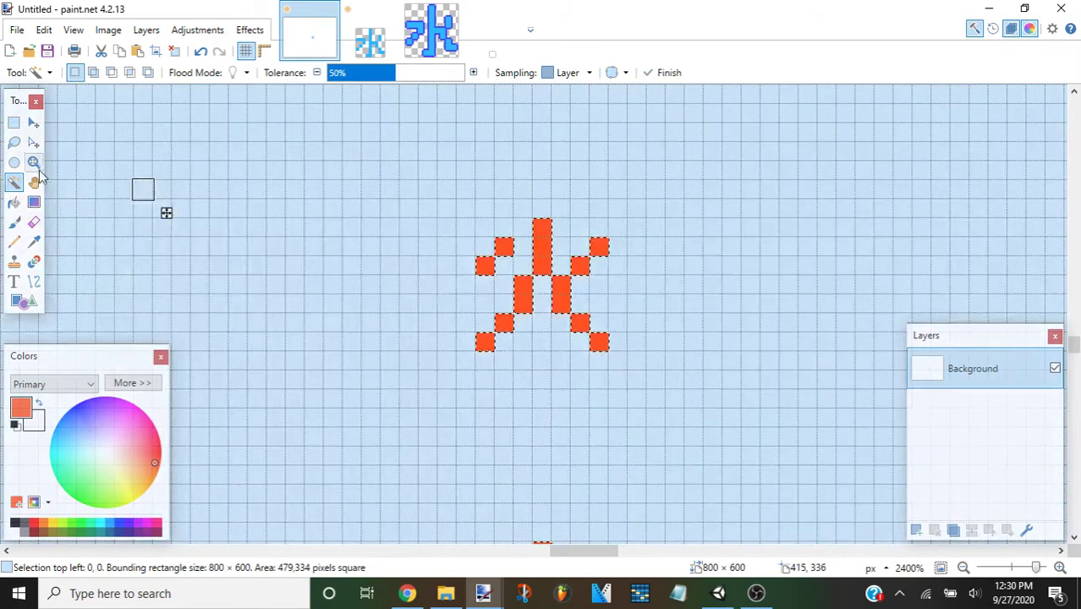
key("ctrl+d")
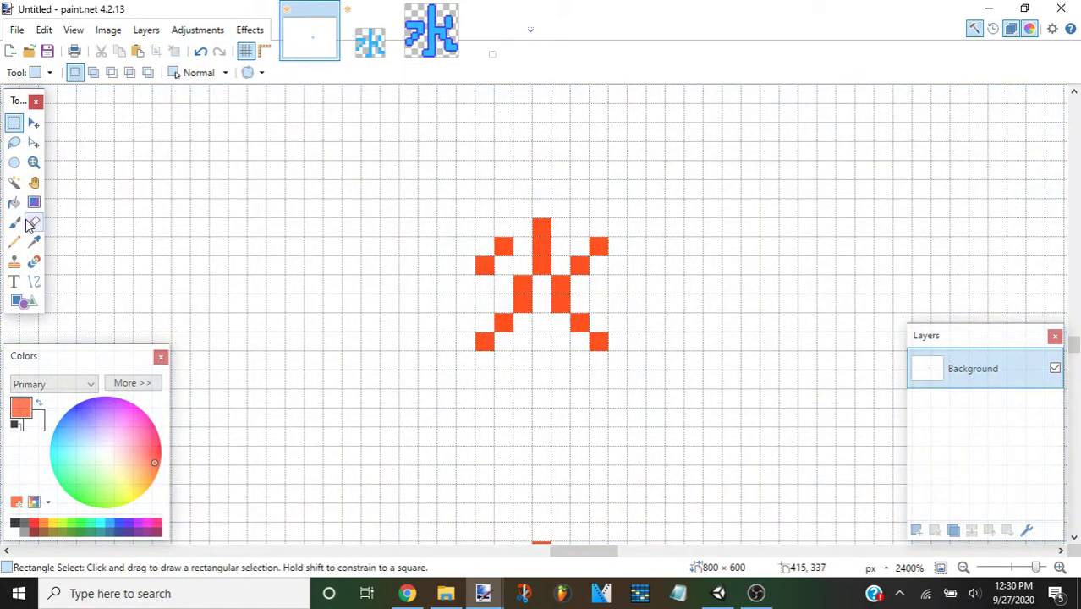
Set up the Paintbrush at width 8 with white as the drawing colour.
left_click(14, 221)
left_click(179, 72)
scroll(186, 161, "up", 5)
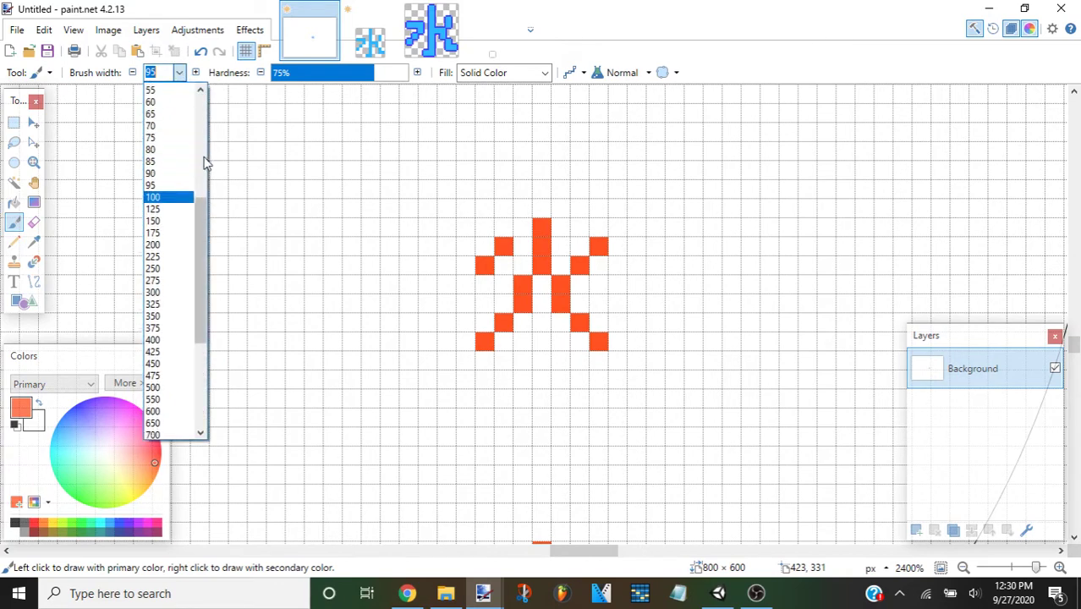
scroll(186, 152, "up", 5)
left_click(161, 174)
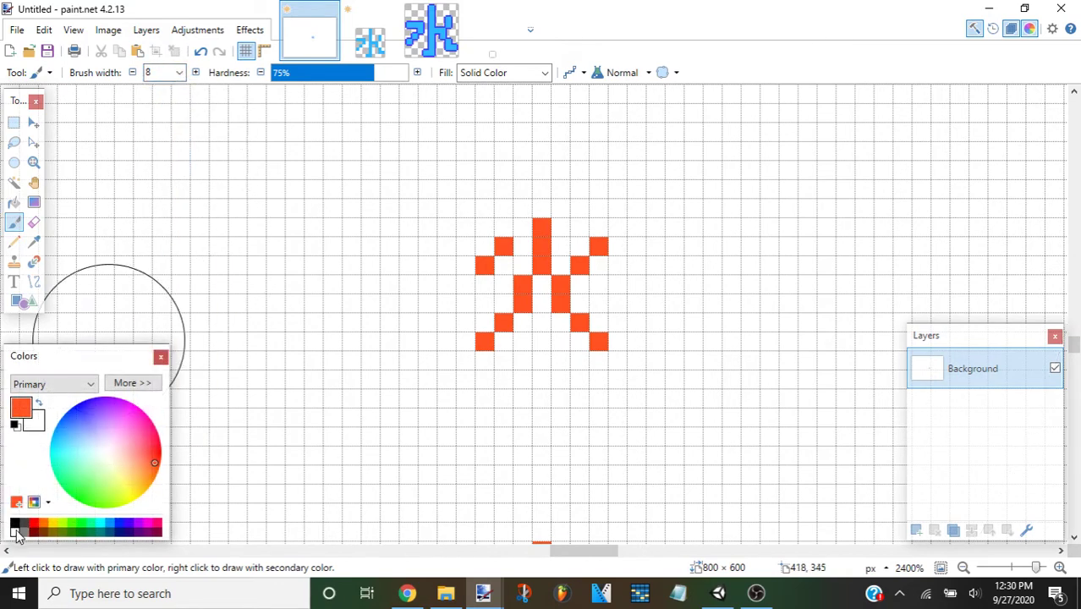
left_click(15, 531)
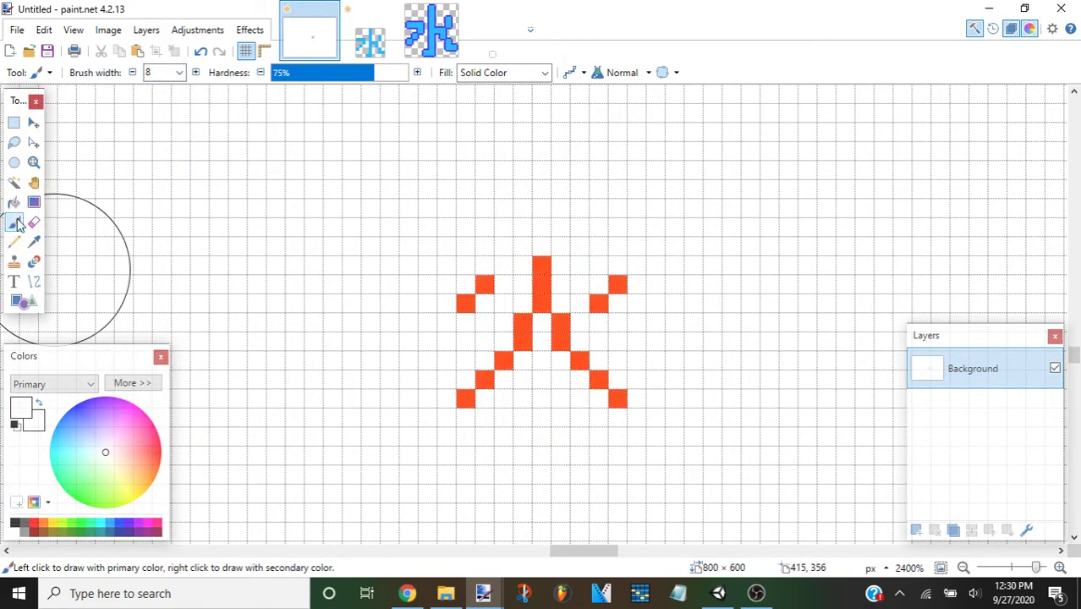
Check the character's 9×8 size, then deselect and re-pick orange with the Pencil.
left_click(13, 182)
left_click(541, 285)
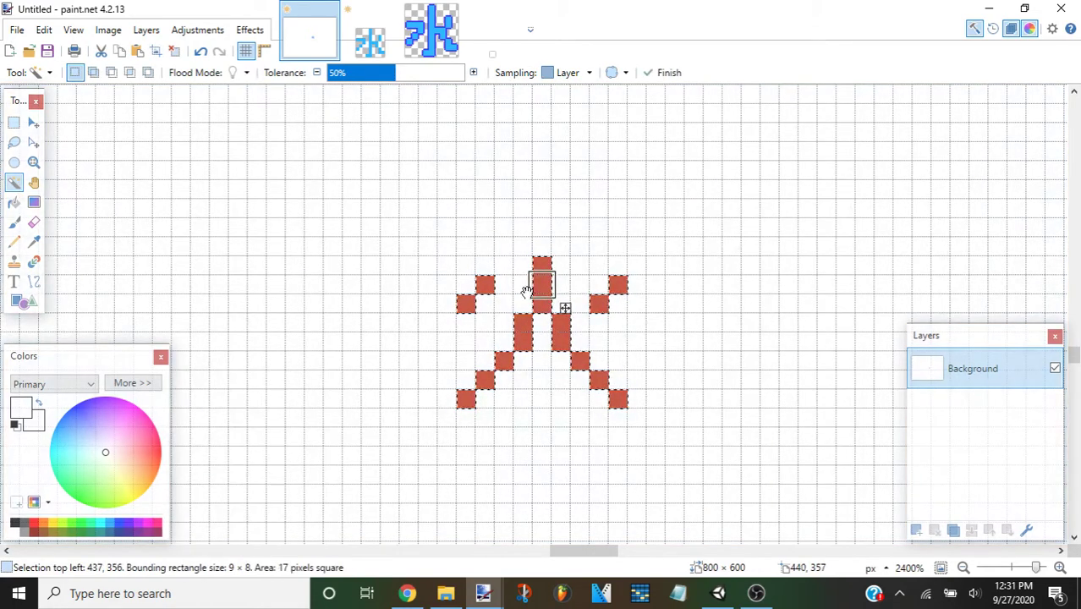
left_click(10, 50)
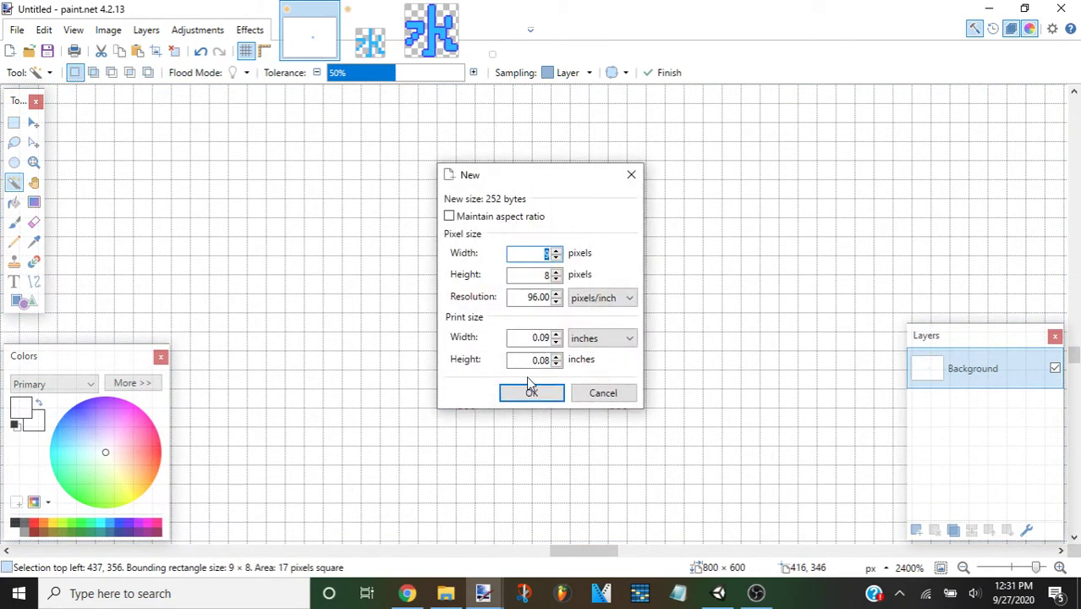
left_click(602, 394)
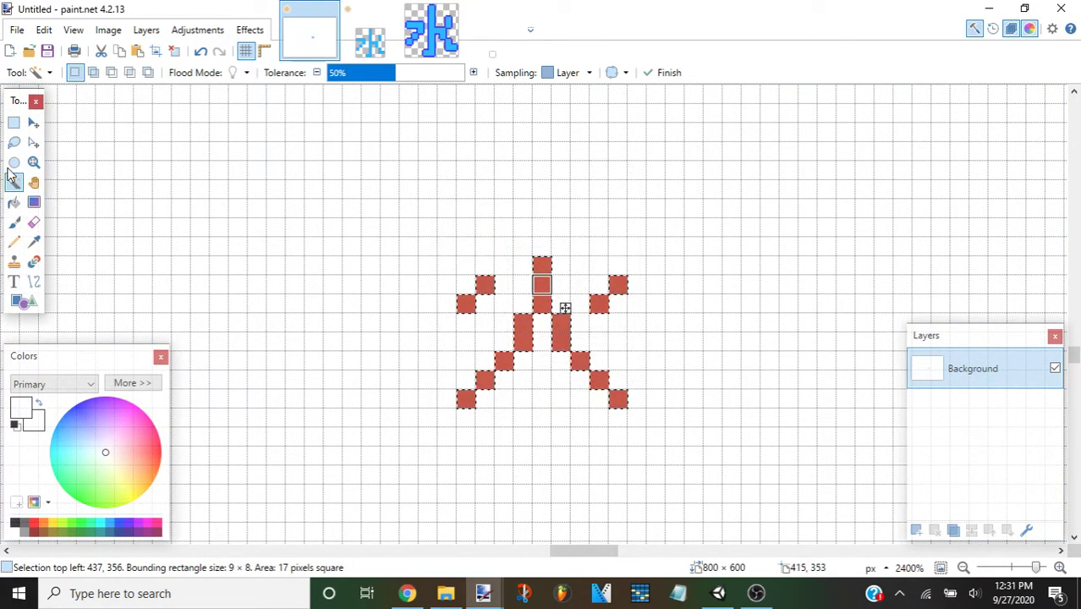
left_click(13, 122)
left_click(33, 242)
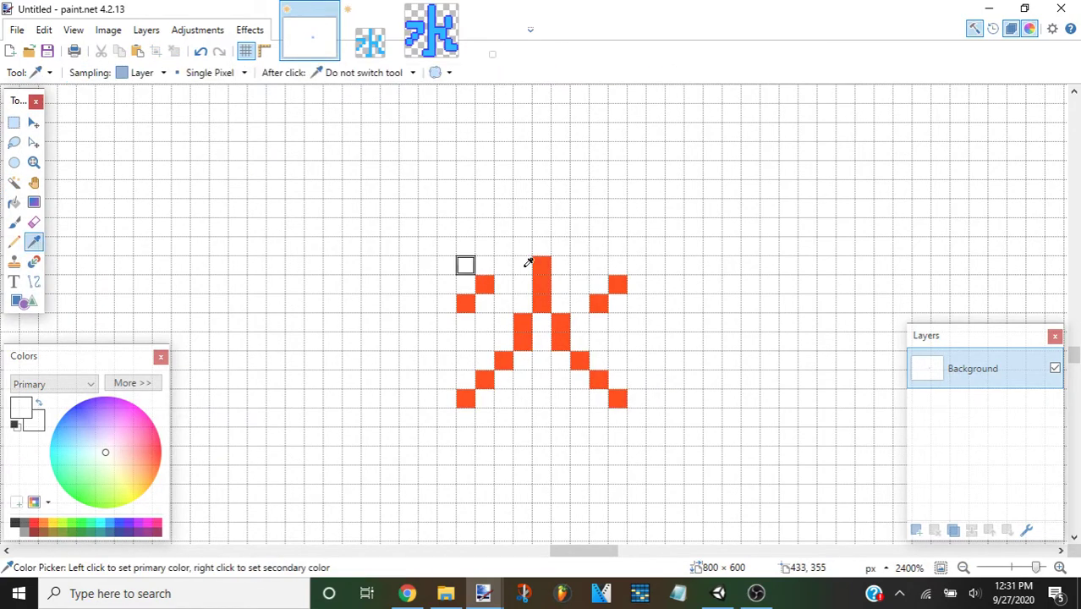
left_click(542, 269)
left_click(14, 242)
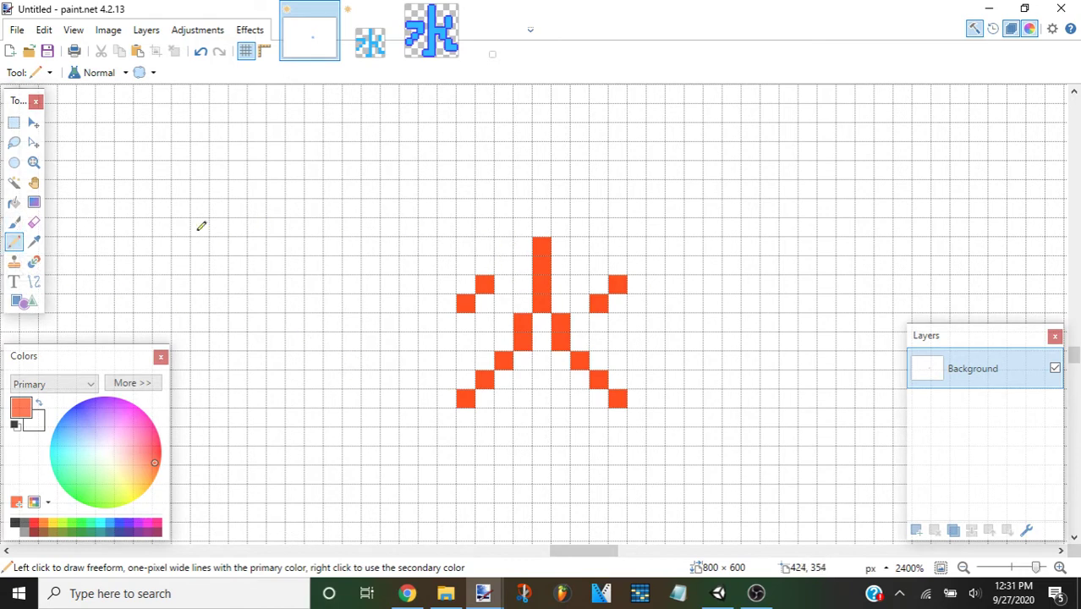
Select the whole orange character and start a new image sized to it.
left_click(13, 181)
left_click(546, 301)
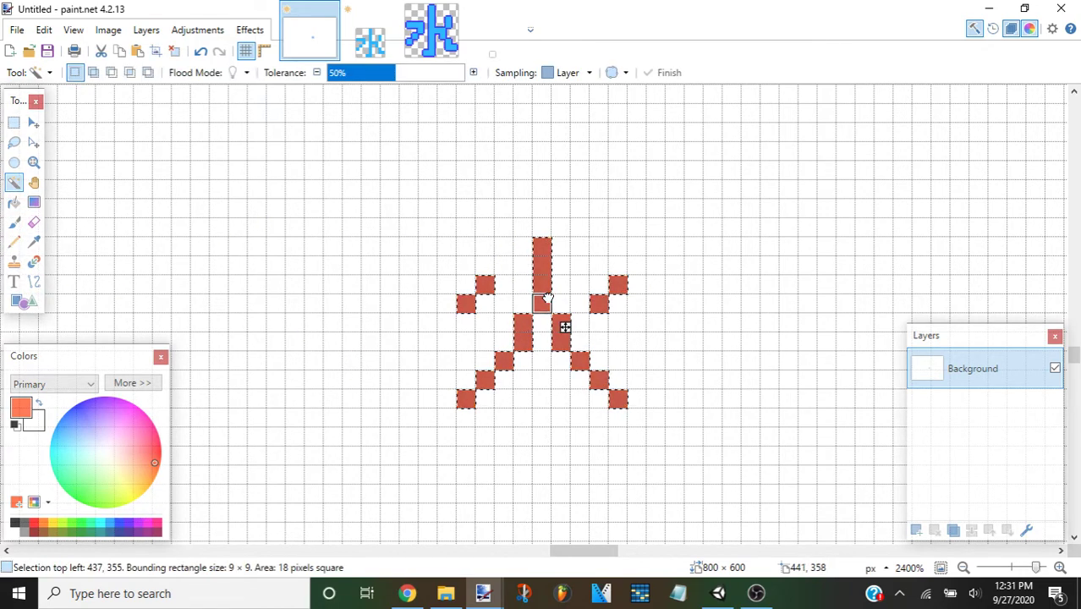
left_click(9, 51)
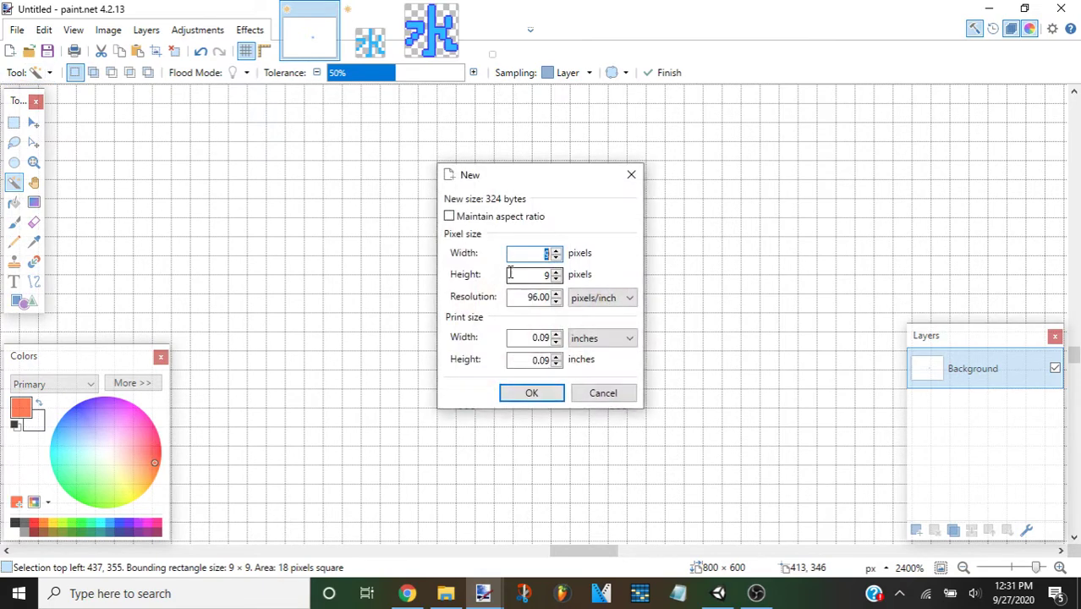
Create the 9×9 image, erase it to transparency, and paste the fire character onto it.
left_click(538, 397)
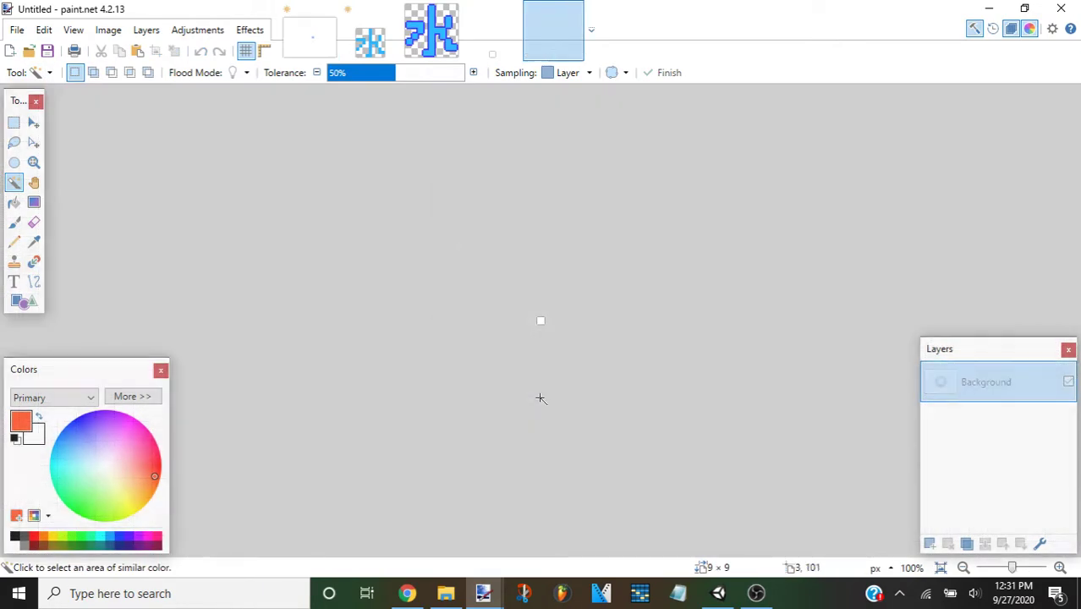
key("ctrl+v")
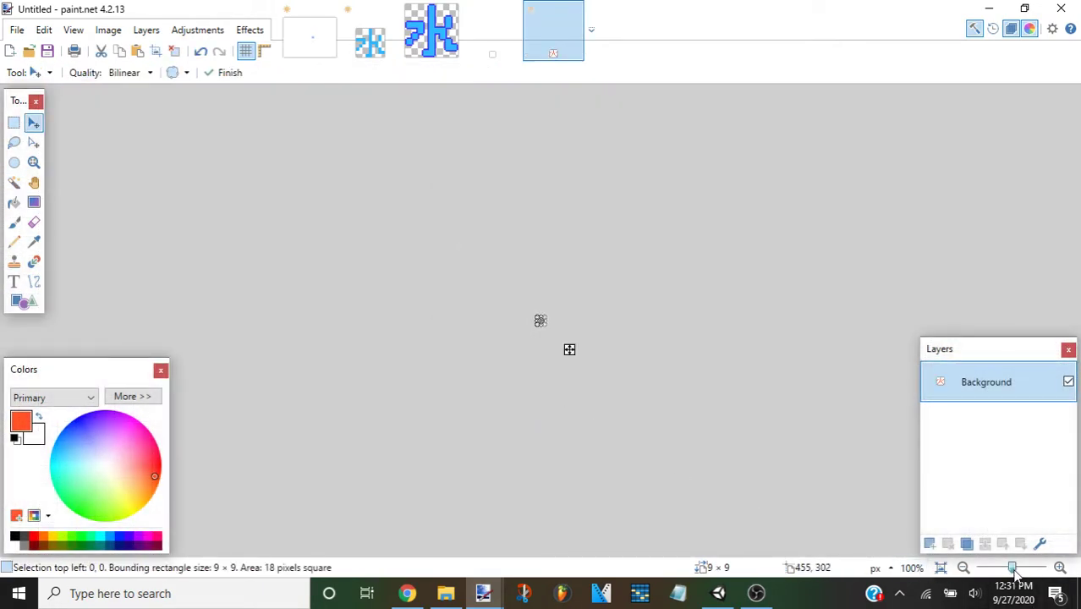
left_click_drag(1012, 567, 1037, 568)
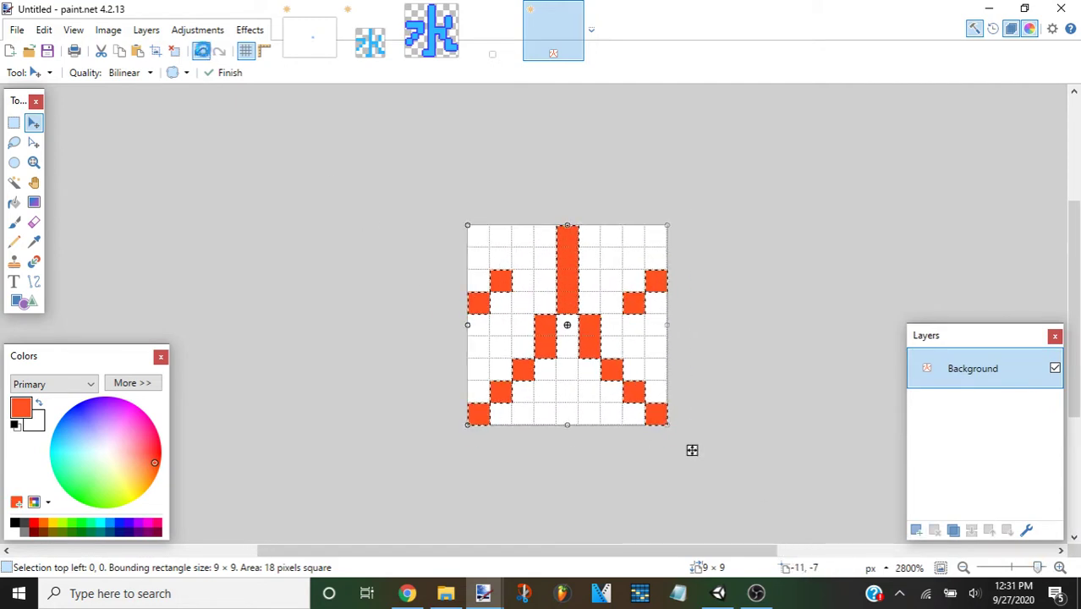
key("ctrl+z")
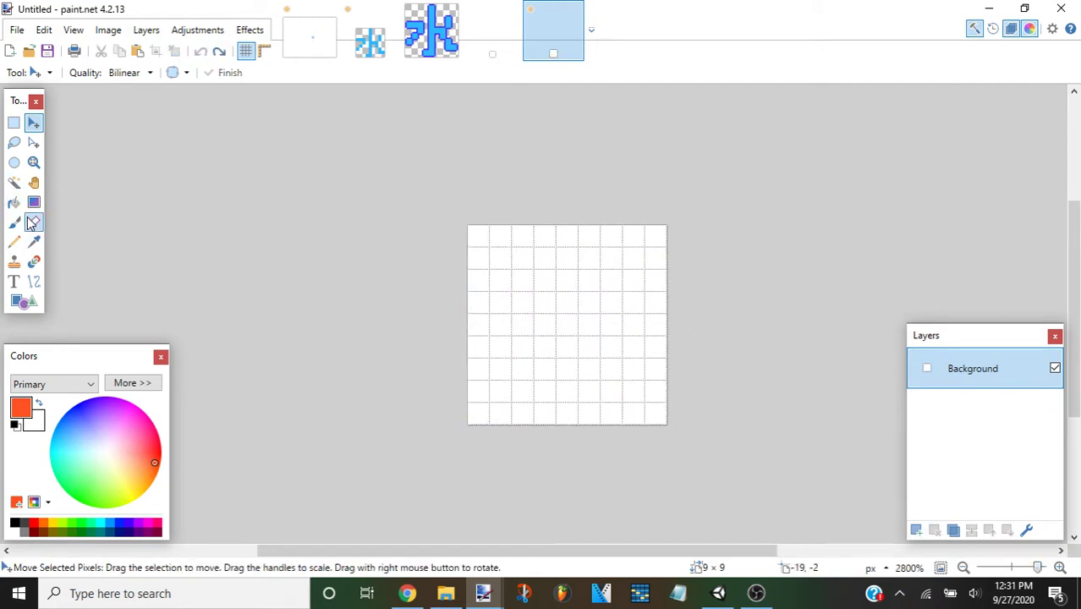
left_click(34, 222)
mouse_move(520, 245)
left_mouse_down()
mouse_move(381, 406)
mouse_move(714, 398)
left_mouse_up()
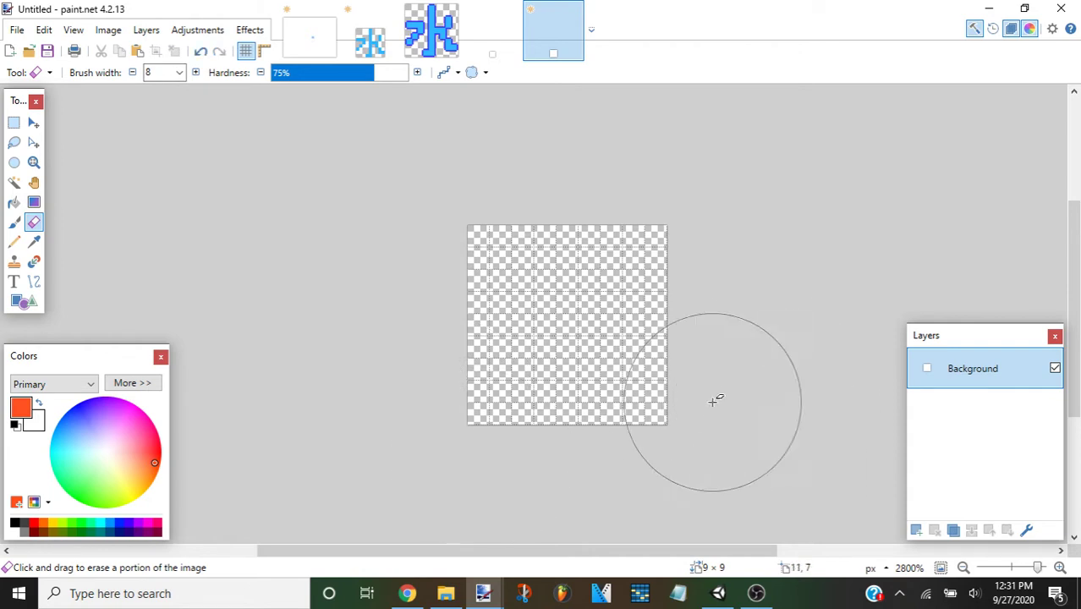
key("ctrl+v")
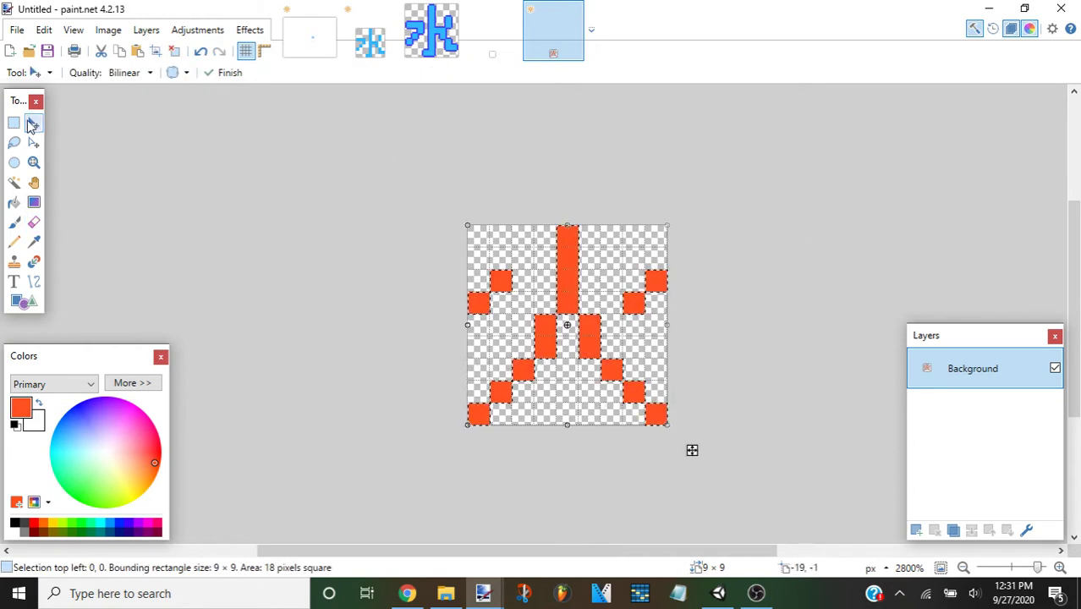
left_click(13, 123)
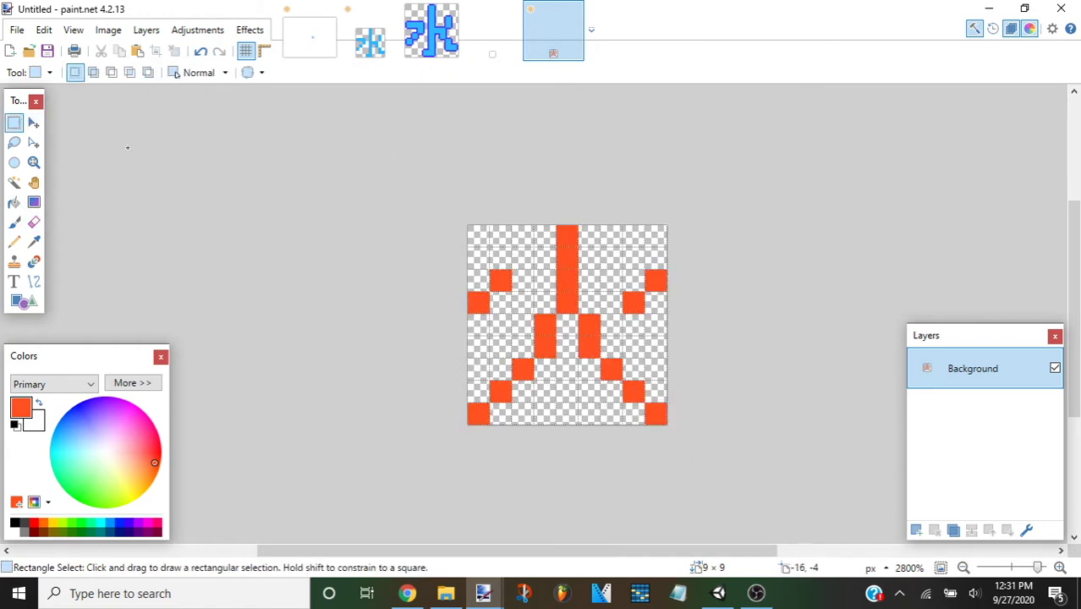
Resize the fire sprite to 90×90, then to 36×36 with Nearest Neighbor resampling.
left_click(108, 29)
left_click(148, 71)
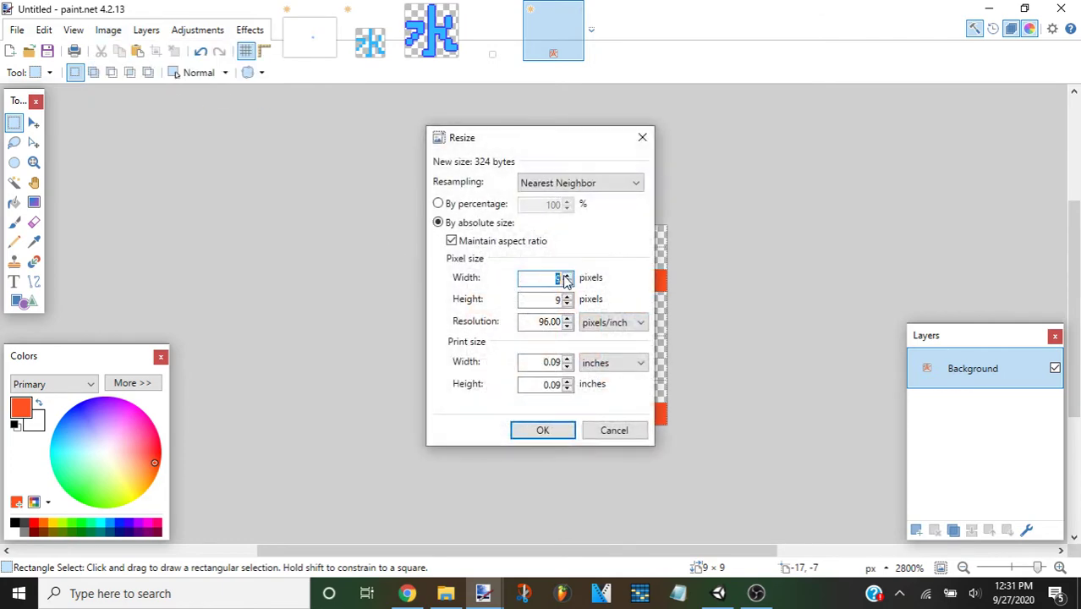
type("0")
left_click(546, 430)
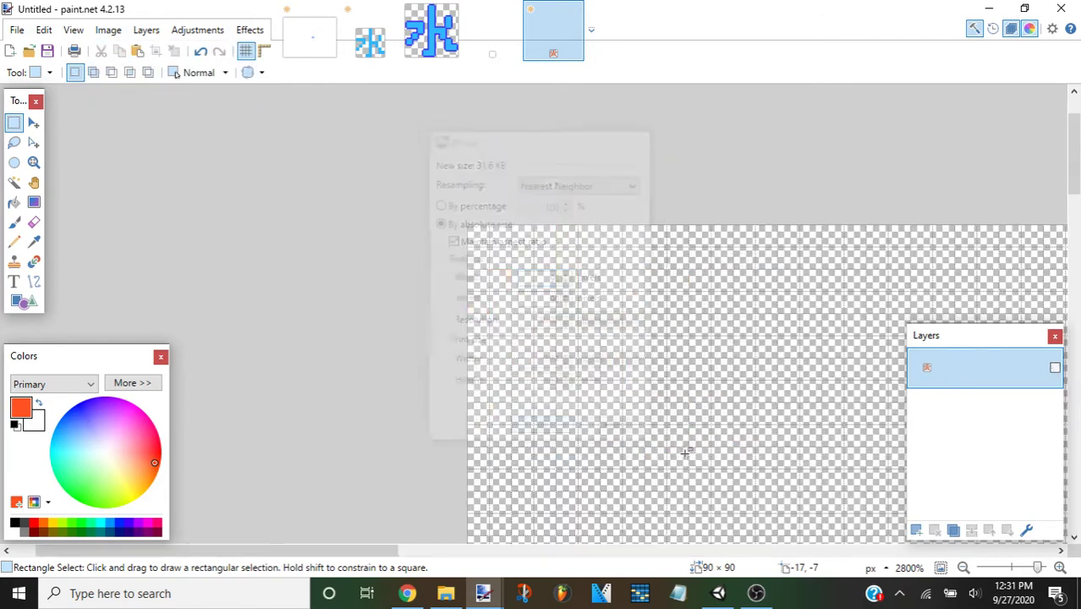
left_click_drag(1038, 568, 1016, 567)
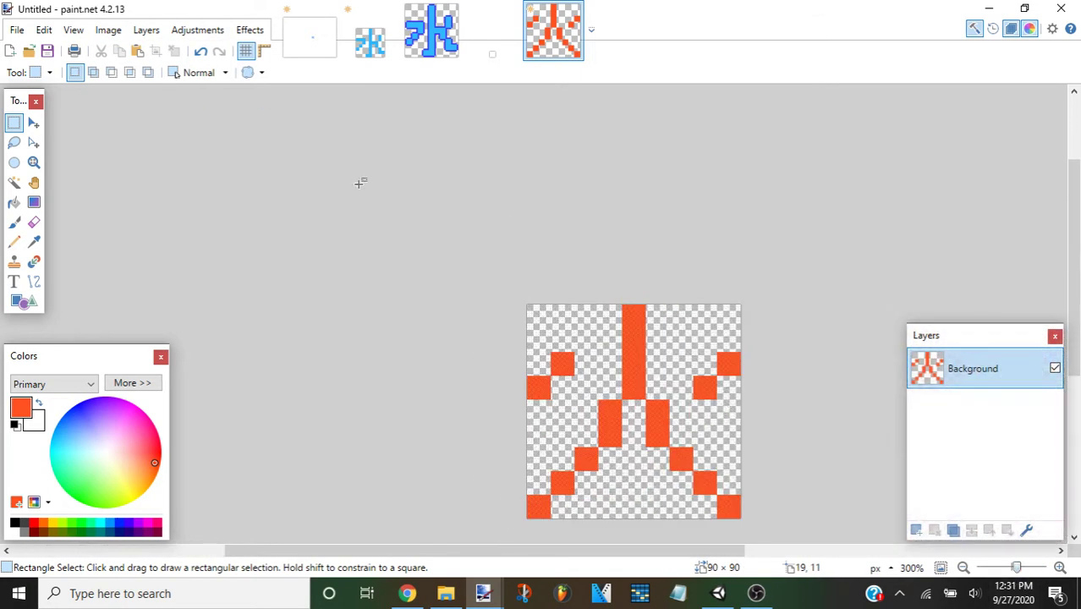
left_click(109, 30)
left_click(122, 76)
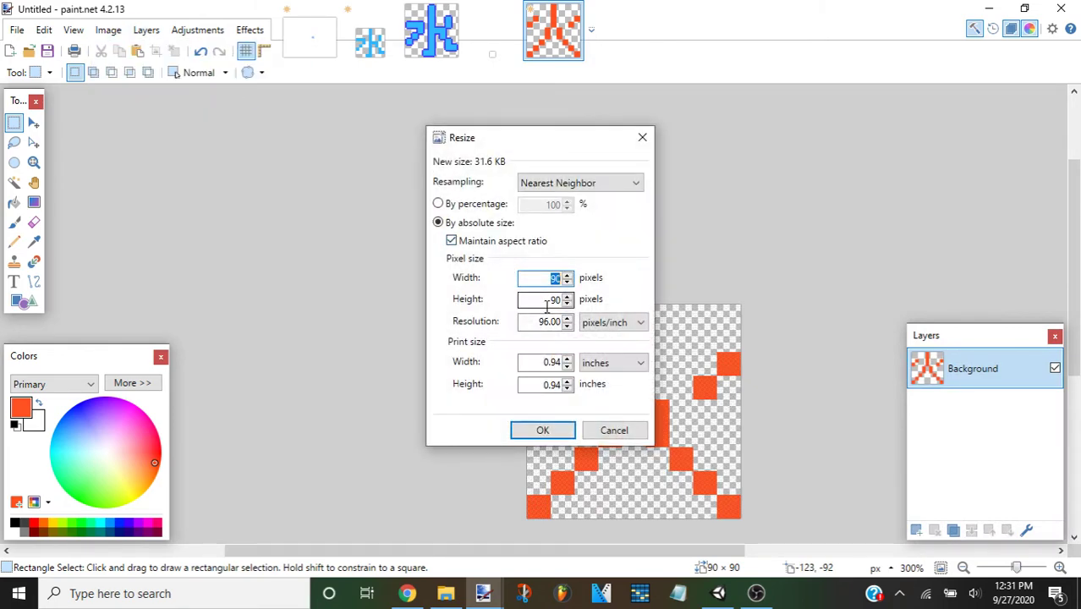
type("6")
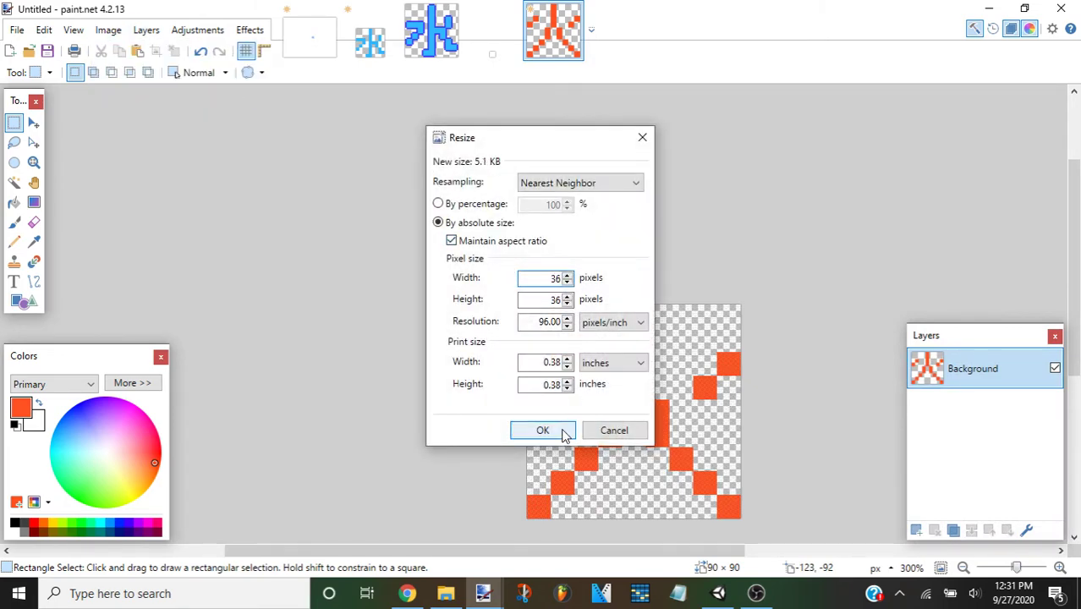
left_click(543, 430)
left_click(14, 182)
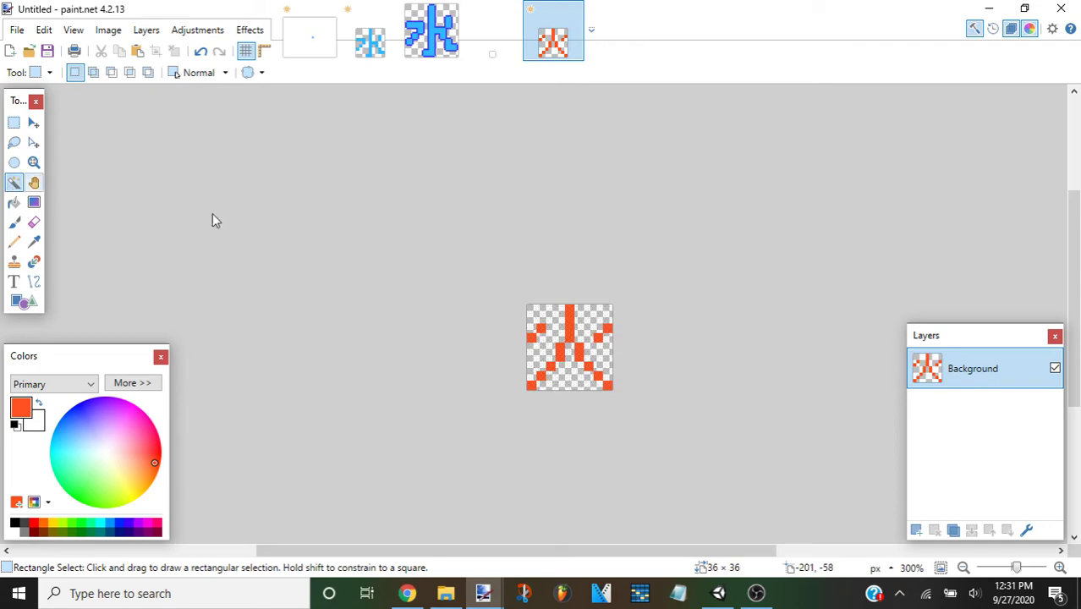
Paste the 36×36 fire character onto the 800×600 image, nudged slightly right and up.
left_click(582, 338)
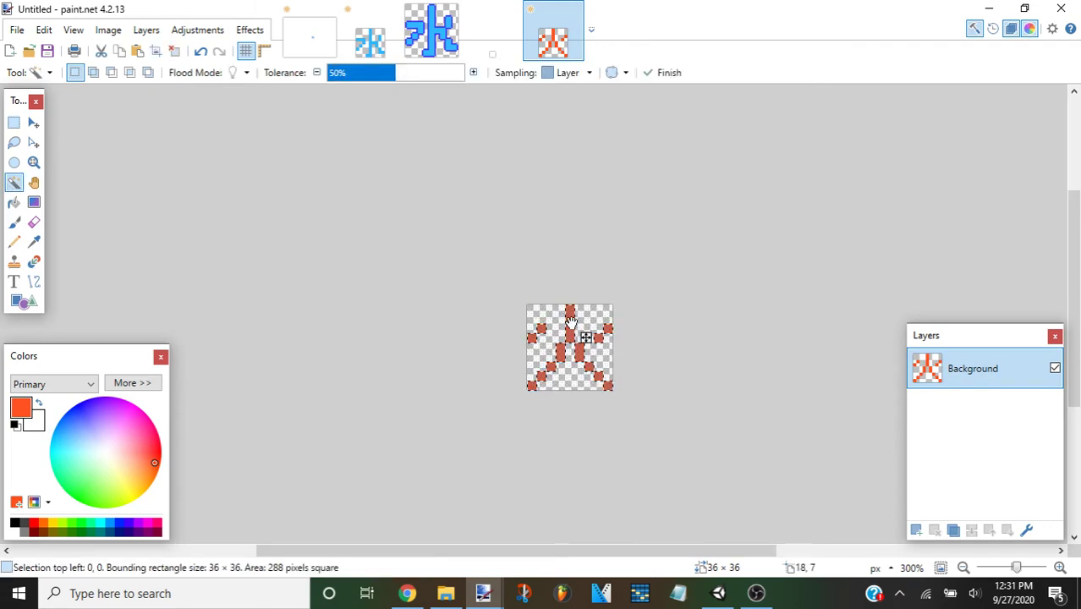
left_click(303, 36)
left_click_drag(608, 551, 662, 550)
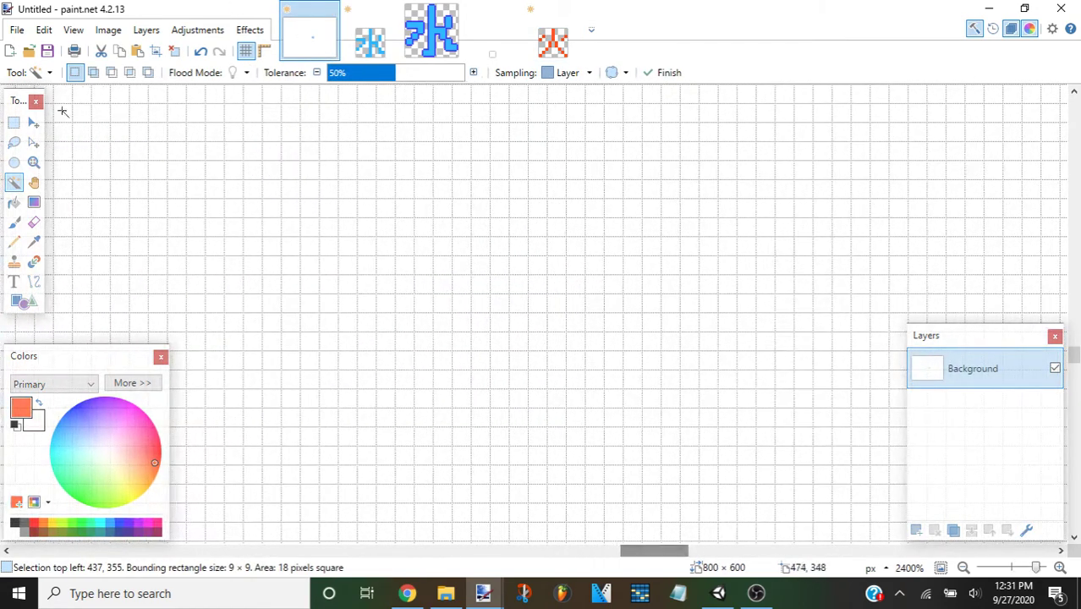
left_click(14, 122)
key("ctrl+v")
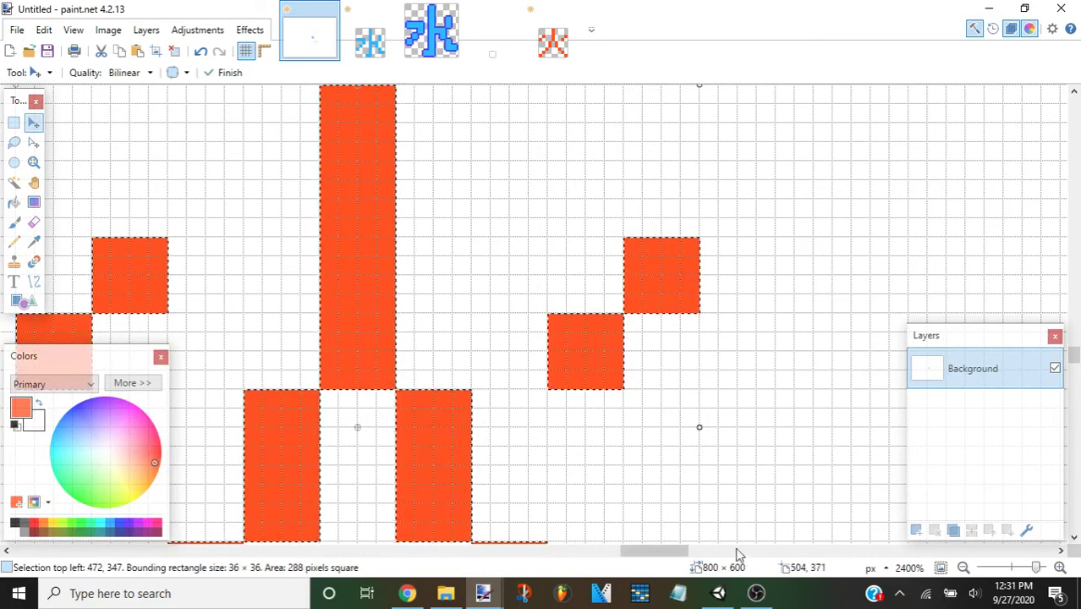
left_click_drag(1037, 567, 1024, 569)
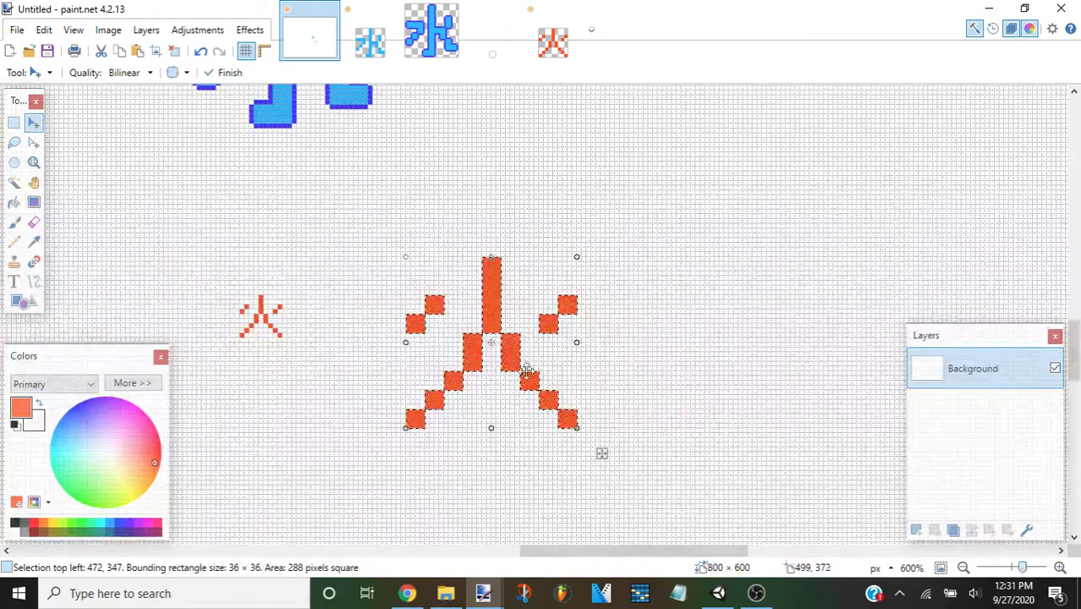
left_click_drag(601, 453, 659, 444)
left_click(15, 122)
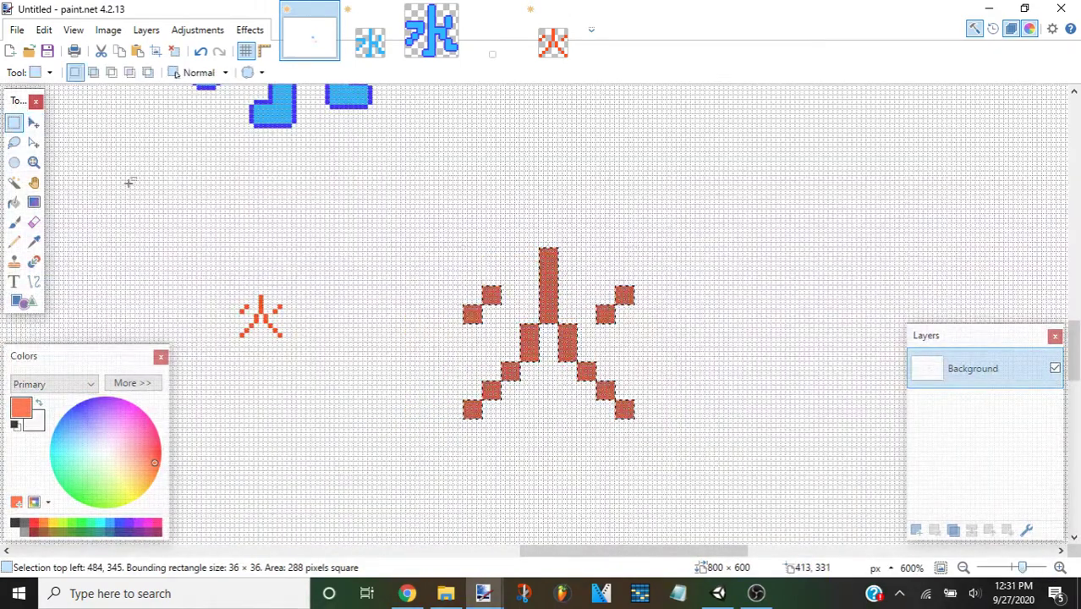
Pick a saturated red Pencil colour, undo a test red strip, and show exact colour values.
left_click(13, 241)
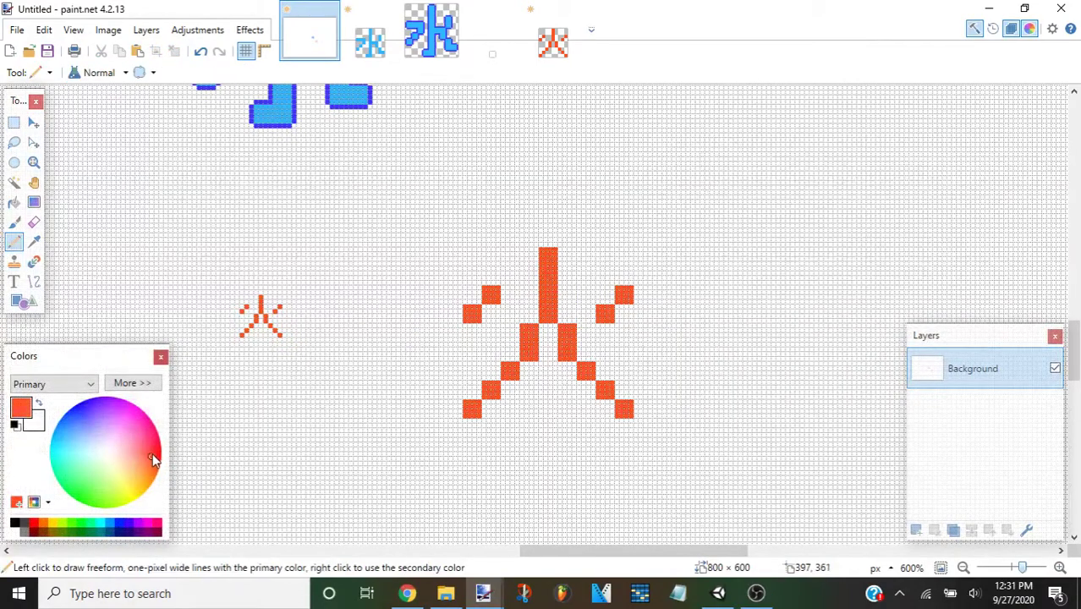
left_click(153, 451)
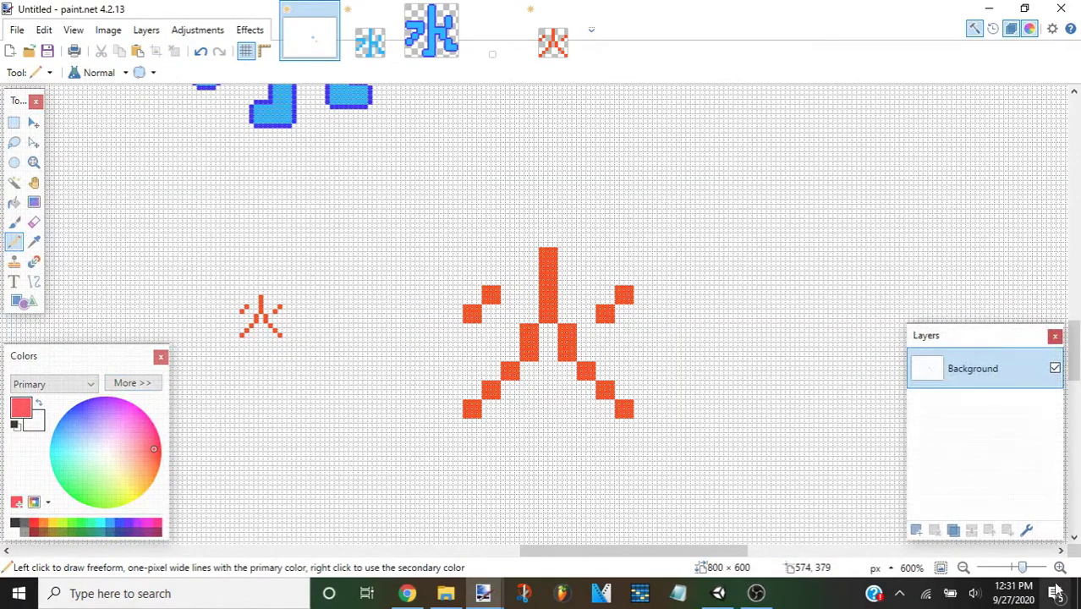
left_click_drag(1023, 567, 1037, 568)
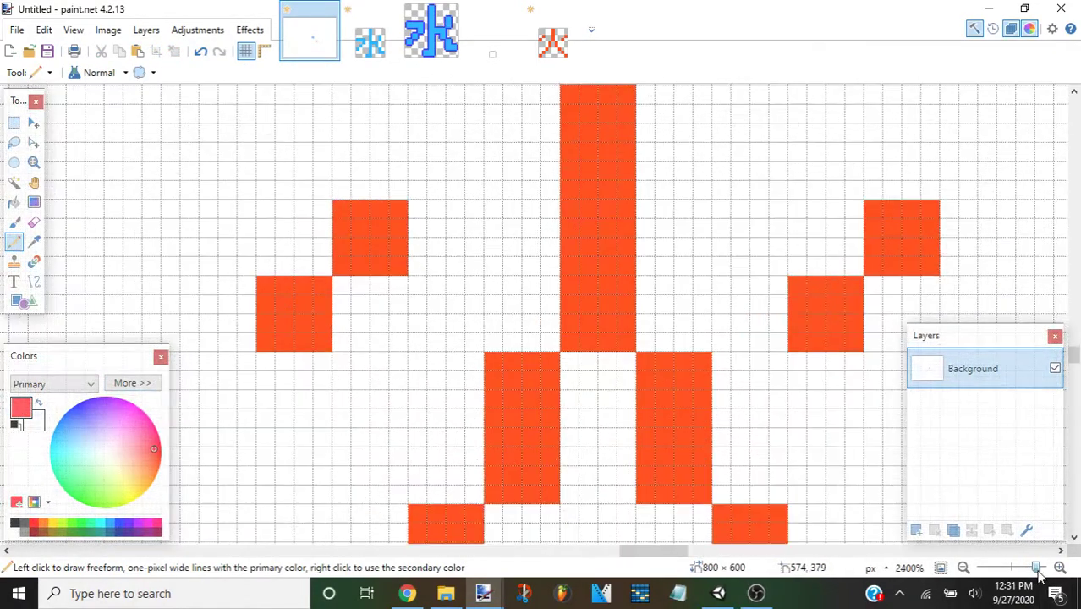
left_click(161, 451)
left_click_drag(345, 288, 344, 341)
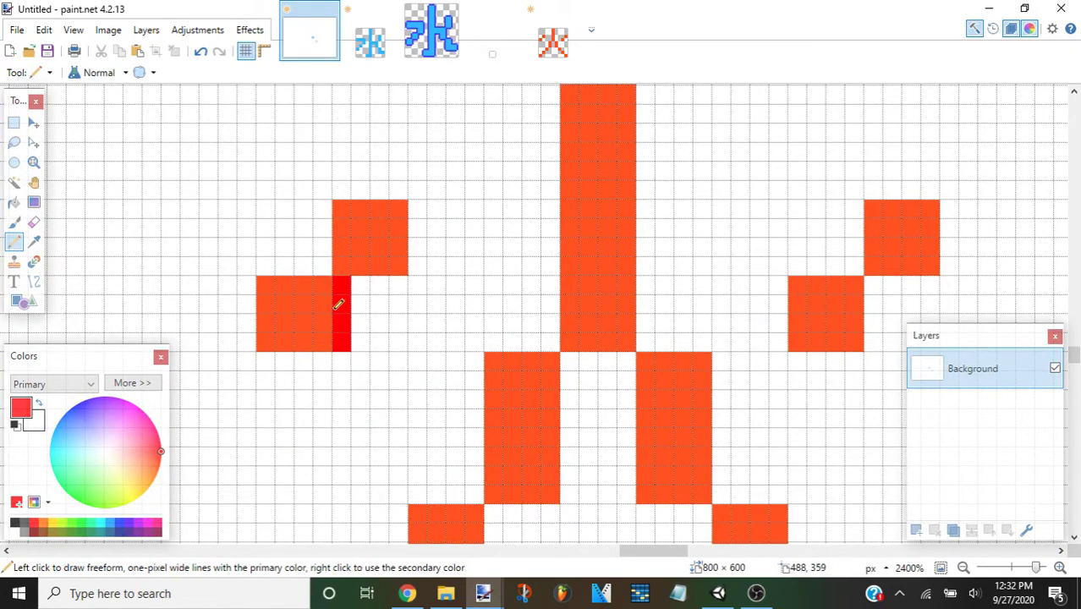
left_click(201, 52)
left_click(200, 52)
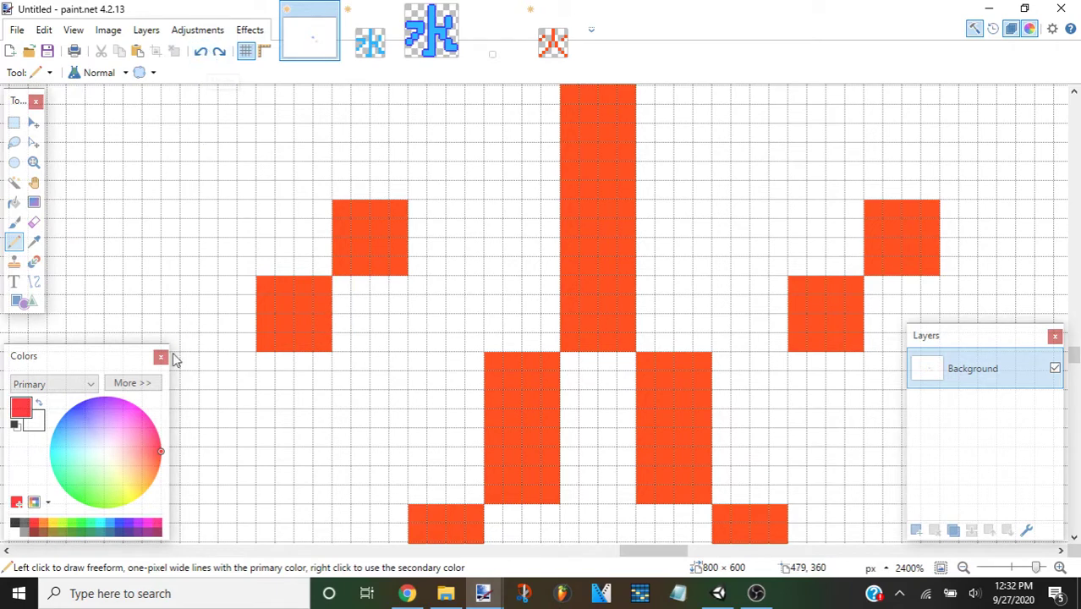
left_click(137, 407)
left_click(146, 385)
Set the colour to FF1500, darken it to CC1100, and outline the left blocks.
left_click(160, 417)
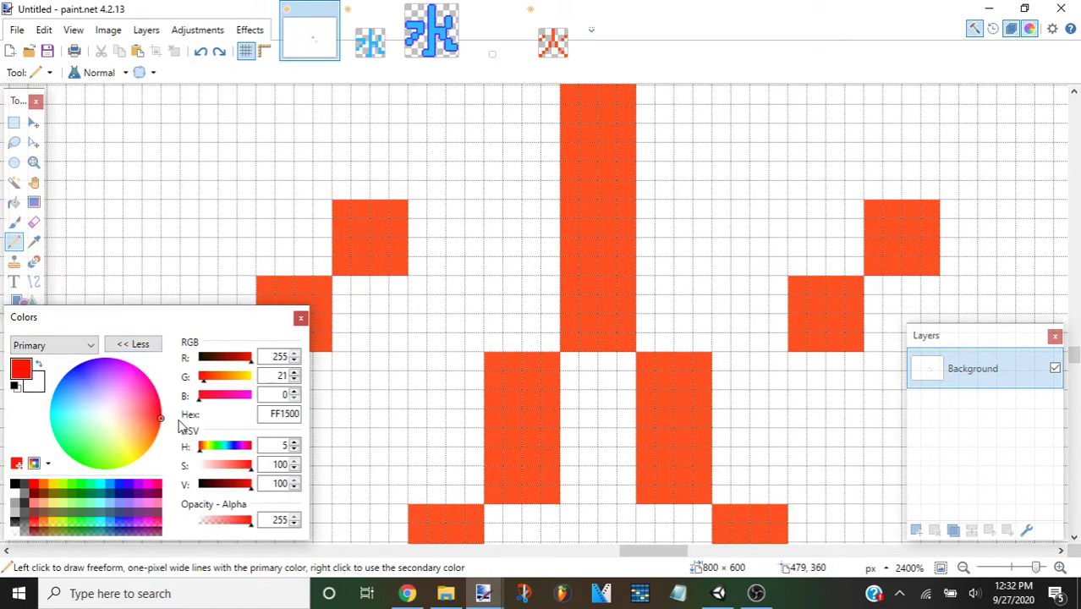
left_click_drag(251, 484, 240, 484)
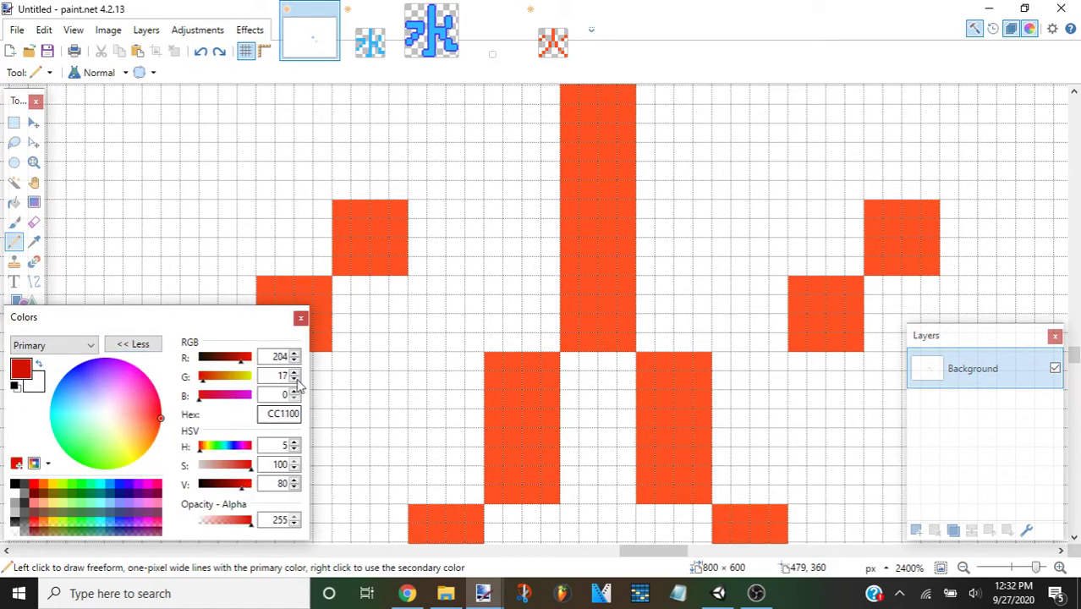
mouse_move(342, 285)
left_mouse_down()
mouse_move(402, 285)
mouse_move(424, 211)
mouse_move(363, 187)
mouse_move(320, 258)
mouse_move(272, 263)
left_mouse_up()
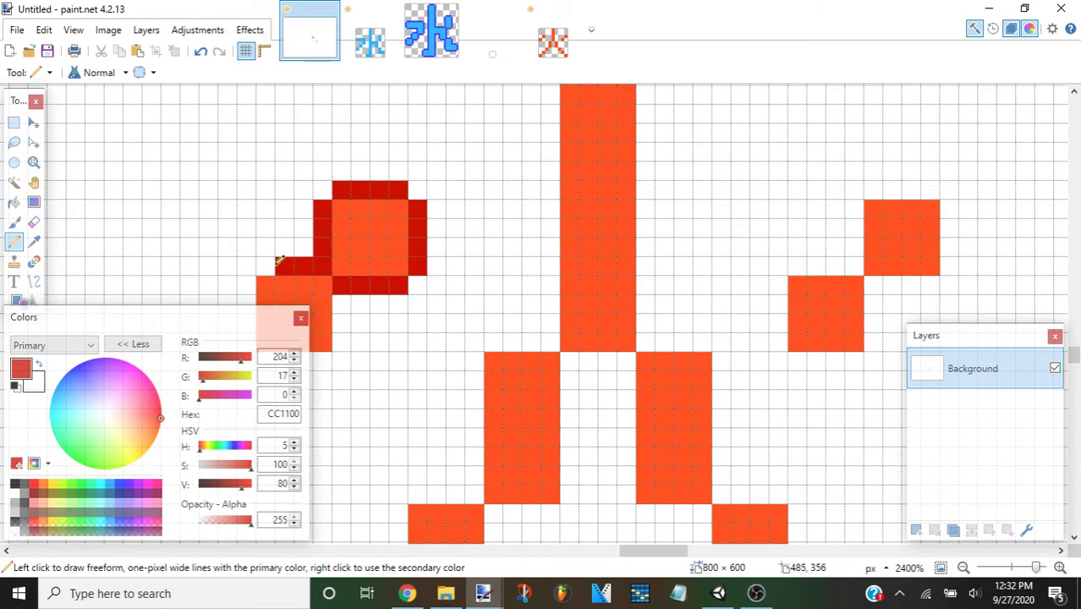
scroll(262, 254, "down", 2)
mouse_move(251, 188)
left_mouse_down()
mouse_move(246, 240)
mouse_move(321, 264)
mouse_move(345, 219)
left_mouse_up()
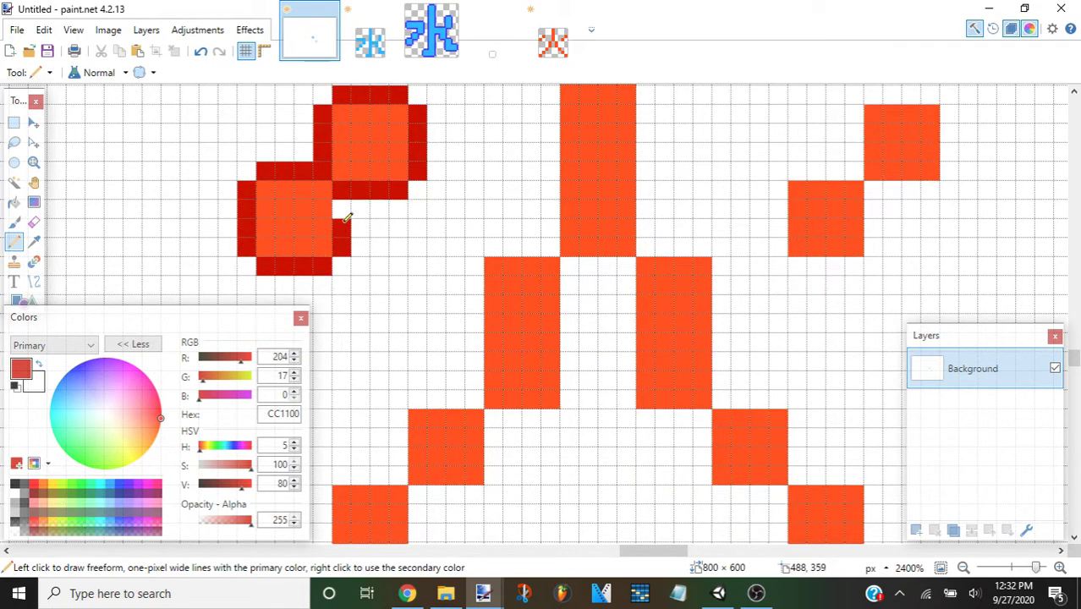
scroll(478, 282, "up", 2)
scroll(583, 319, "up", 1)
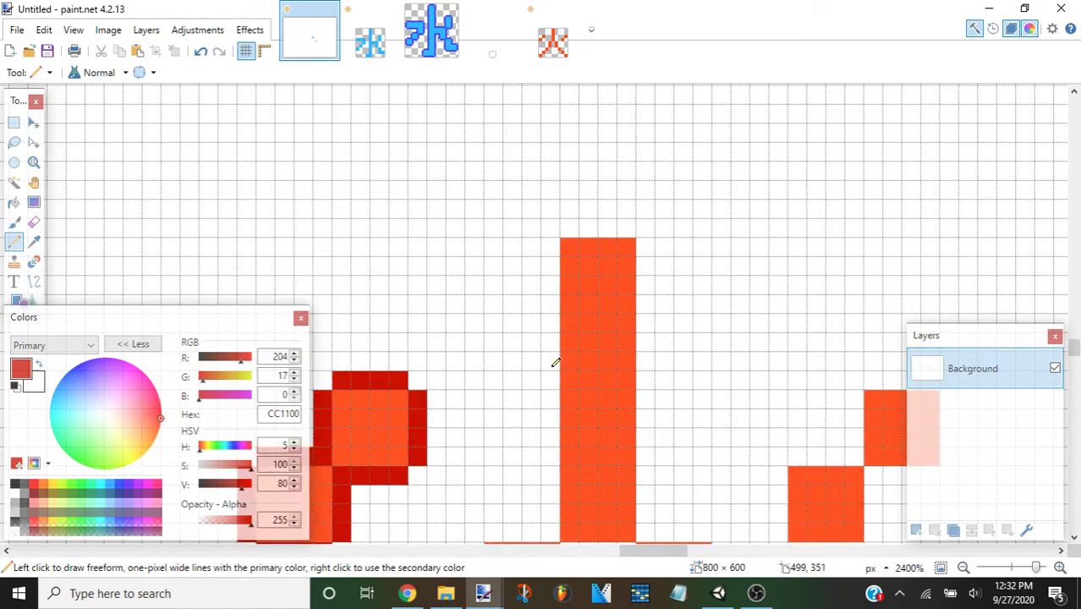
scroll(554, 361, "down", 1)
Outline the central stroke's sides and top, and the right leg's right edge, in dark red.
left_click_drag(551, 430, 556, 384)
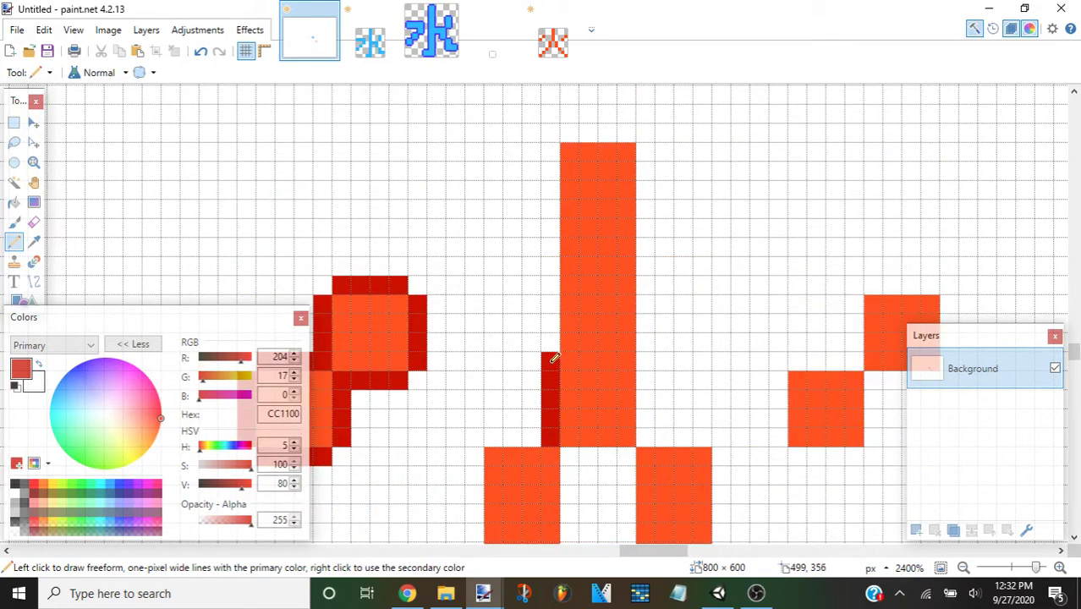
left_click_drag(560, 323, 549, 163)
mouse_move(583, 126)
left_mouse_down()
mouse_move(628, 132)
mouse_move(651, 204)
left_mouse_up()
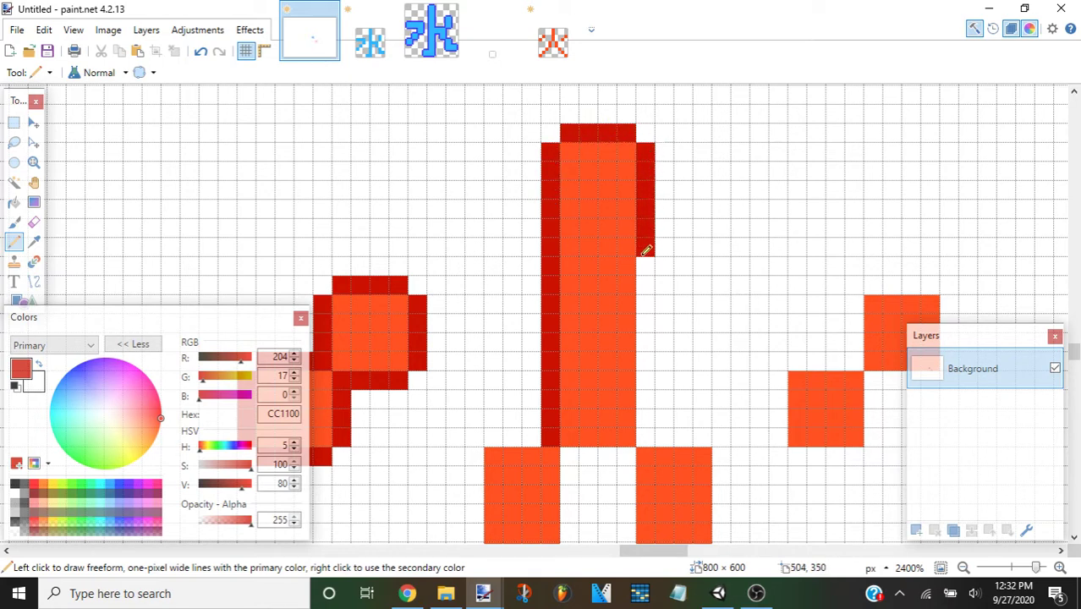
mouse_move(645, 251)
left_mouse_down()
mouse_move(649, 417)
mouse_move(704, 433)
left_mouse_up()
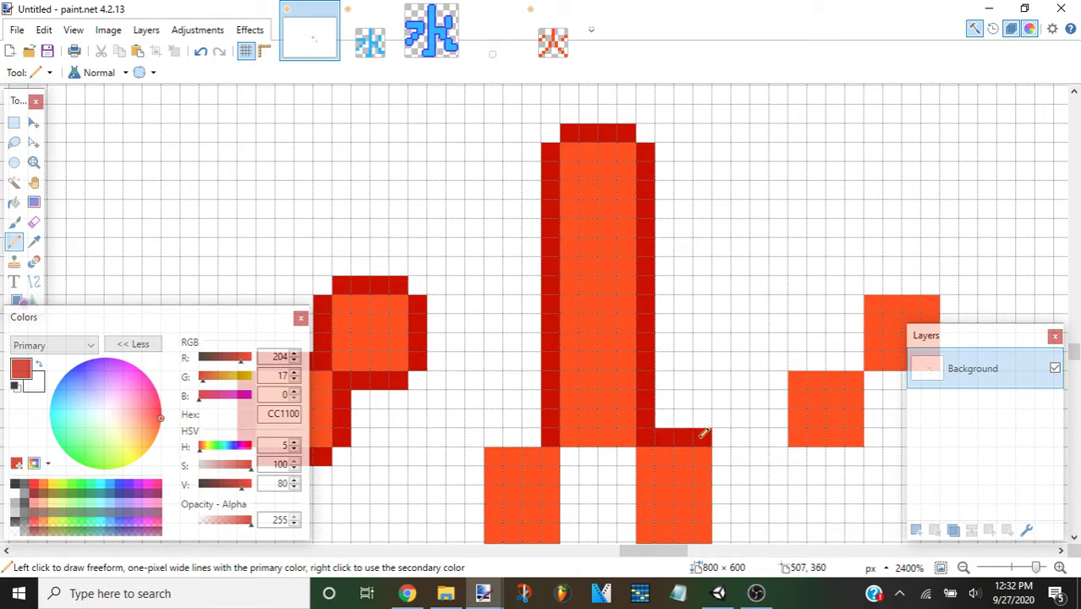
scroll(703, 432, "down", 3)
mouse_move(729, 243)
left_mouse_down()
mouse_move(719, 376)
mouse_move(725, 392)
mouse_move(792, 413)
mouse_move(798, 478)
left_mouse_up()
Outline the right diagonal, the lower-right block's underside and the central stem's base in dark red.
scroll(798, 474, "down", 3)
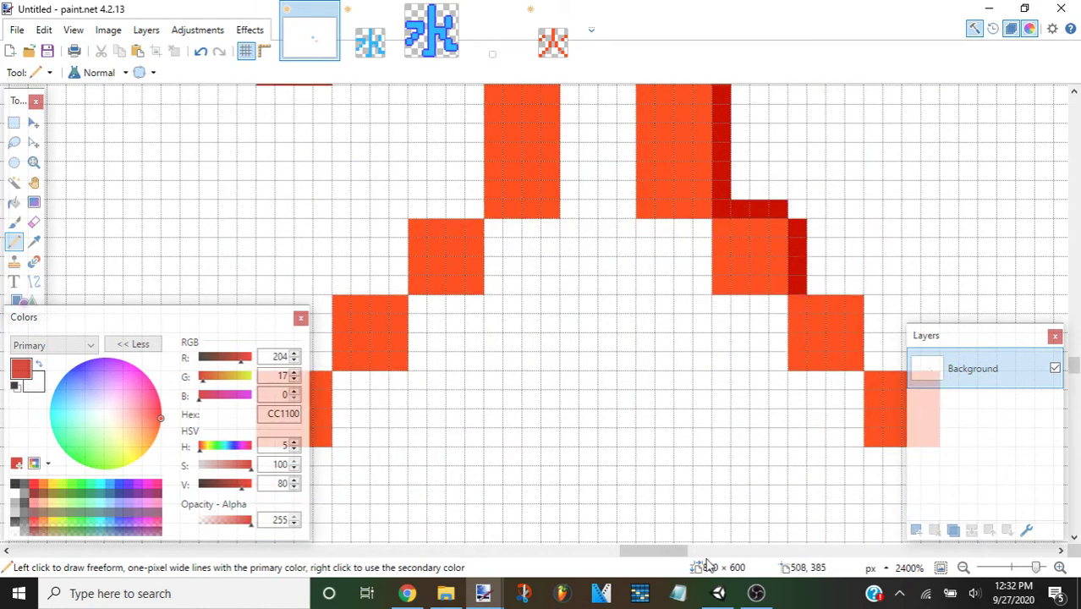
left_click_drag(679, 554, 695, 554)
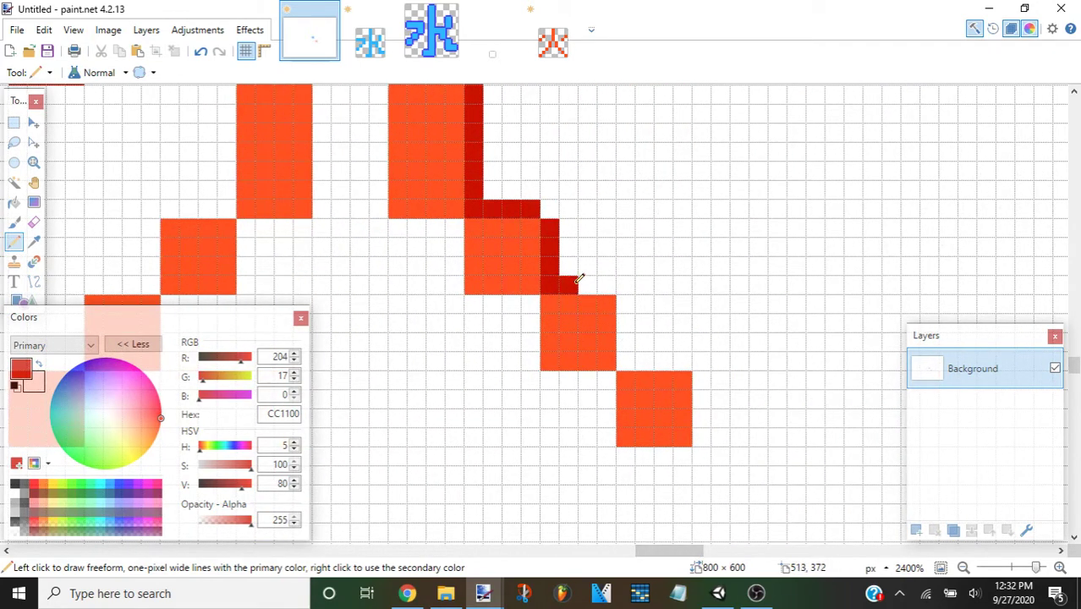
mouse_move(579, 279)
left_mouse_down()
mouse_move(607, 282)
mouse_move(625, 352)
mouse_move(690, 363)
left_mouse_up()
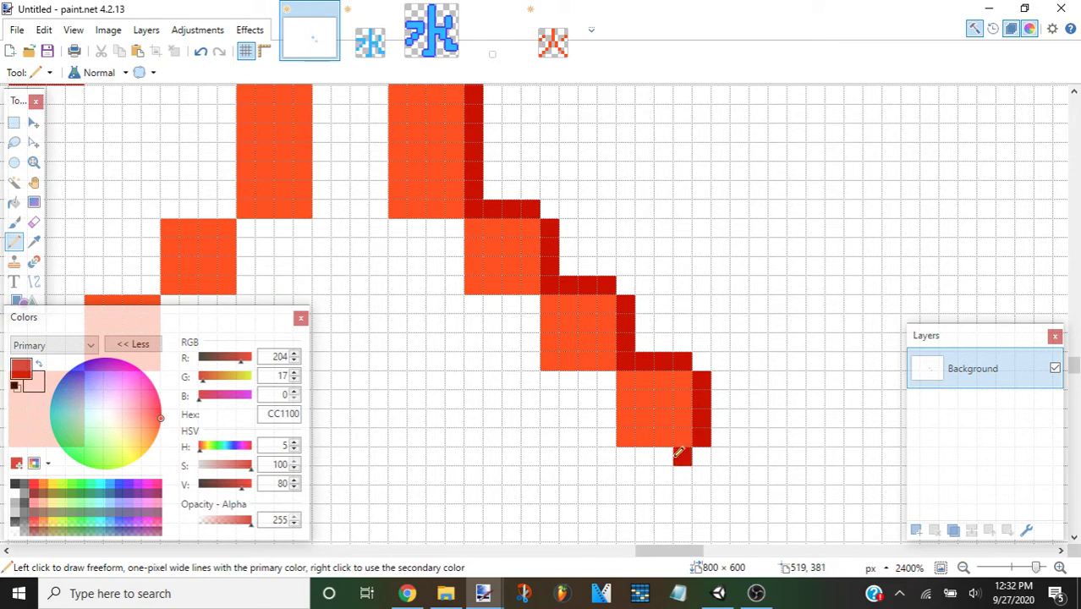
mouse_move(677, 454)
left_mouse_down()
mouse_move(634, 454)
mouse_move(612, 381)
mouse_move(565, 382)
left_mouse_up()
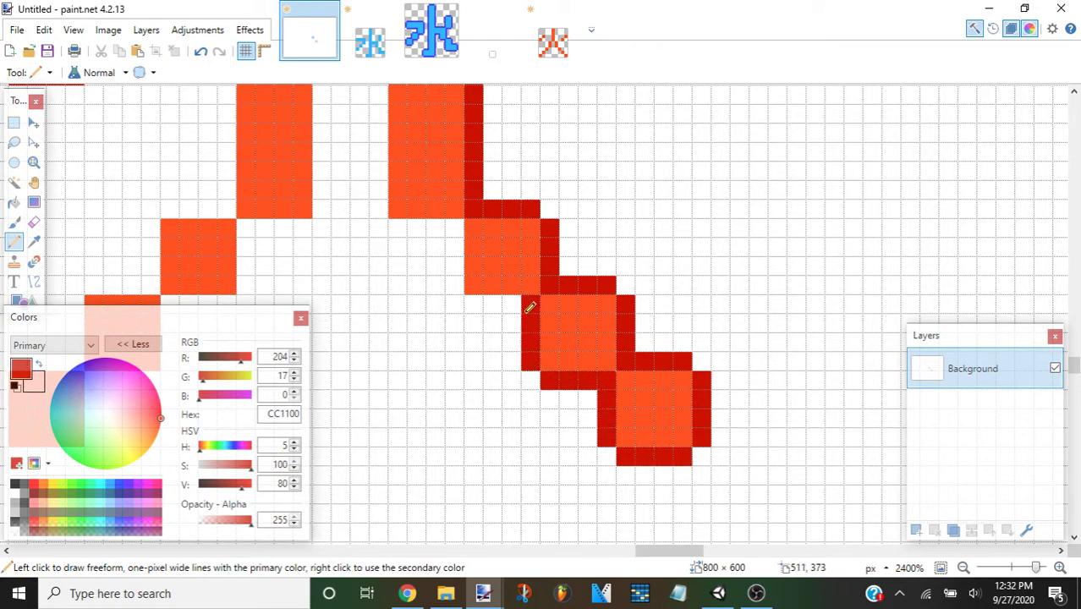
mouse_move(530, 308)
left_mouse_down()
mouse_move(449, 297)
mouse_move(455, 230)
mouse_move(384, 225)
mouse_move(435, 218)
left_mouse_up()
left_click(201, 51)
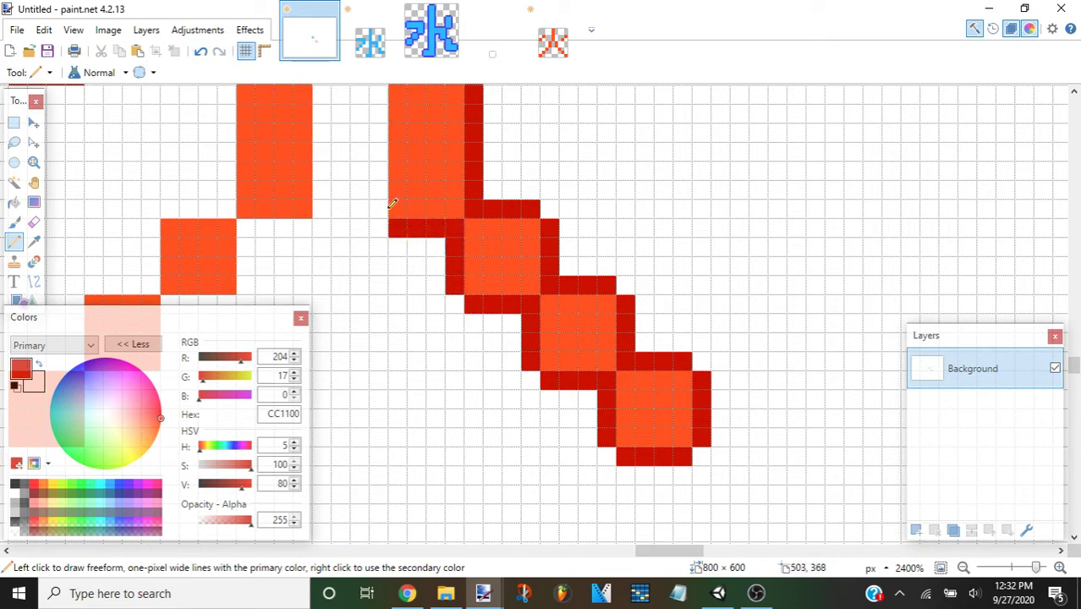
scroll(382, 203, "up", 2)
left_click_drag(378, 398, 385, 302)
mouse_move(357, 261)
left_mouse_down()
mouse_move(323, 258)
mouse_move(327, 390)
left_mouse_up()
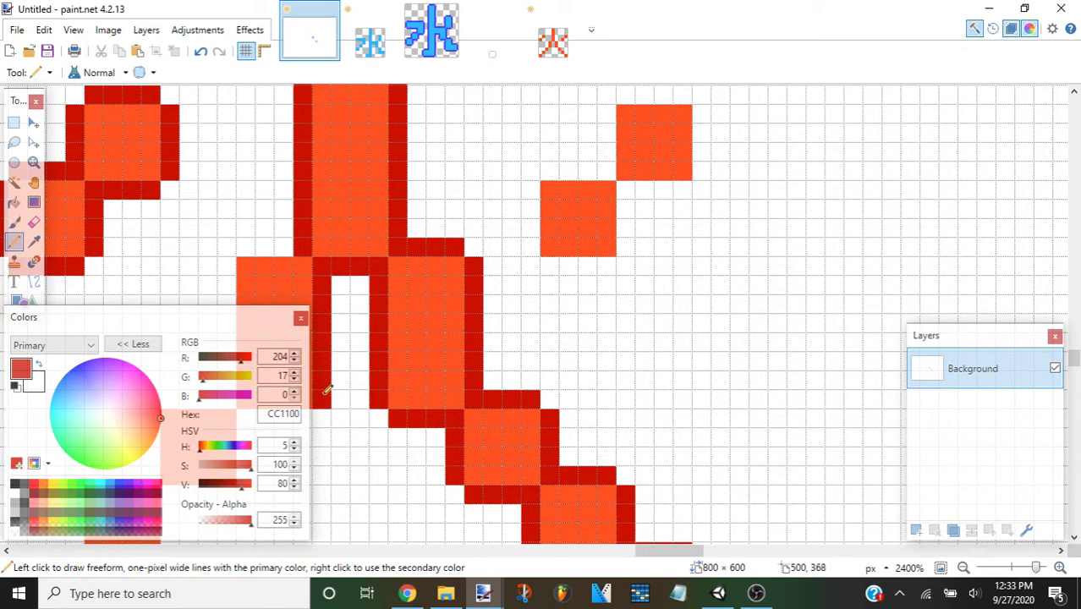
Outline the remaining diagonal blocks and the lower-left diagonal steps in dark red.
left_click_drag(651, 551, 623, 551)
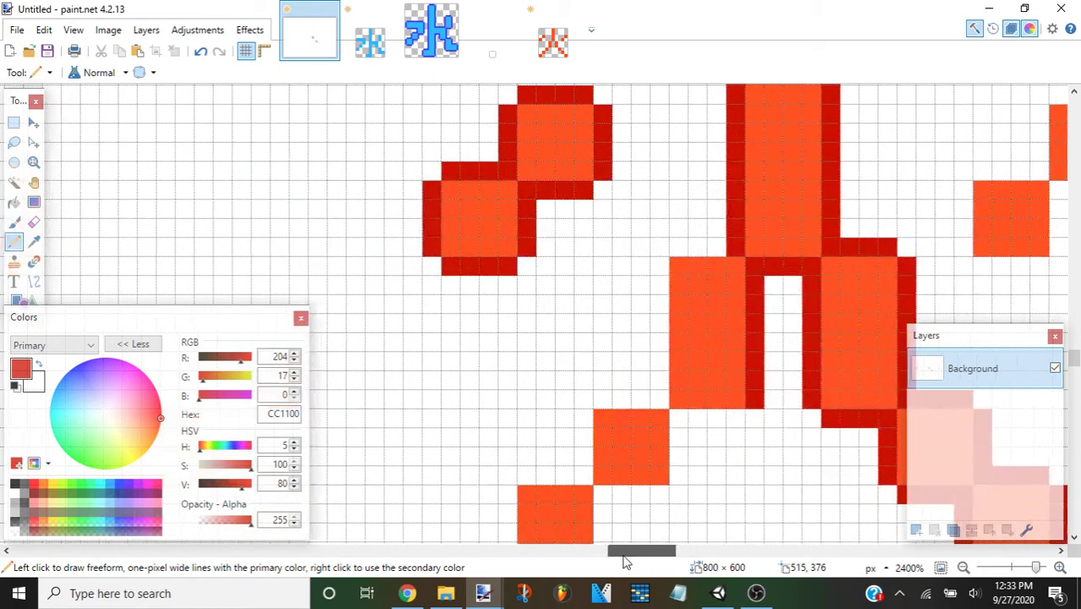
scroll(688, 430, "down", 2)
scroll(701, 339, "down", 2)
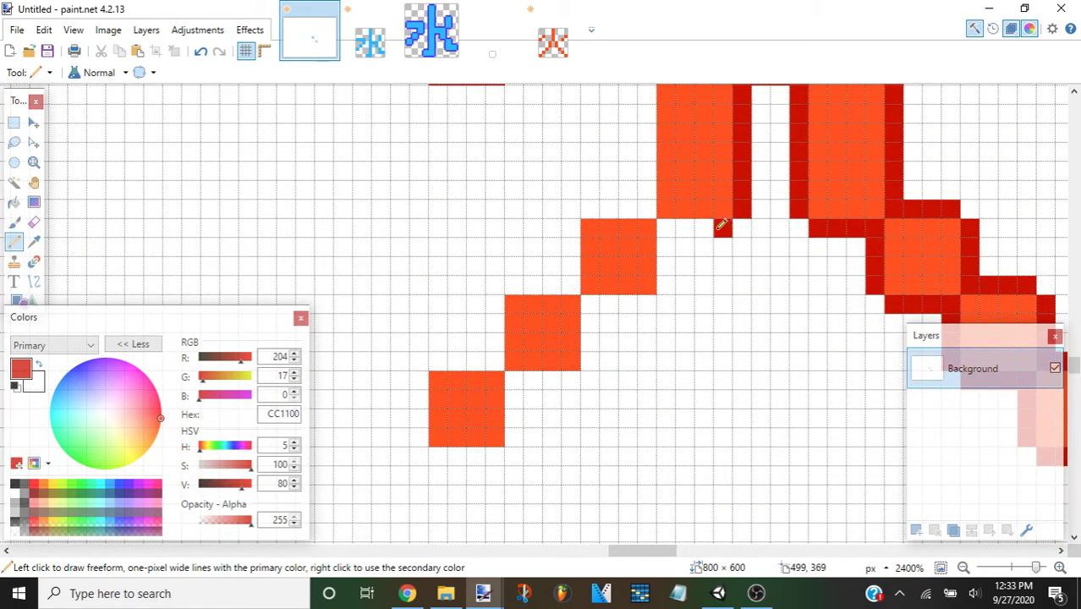
mouse_move(720, 224)
left_mouse_down()
mouse_move(673, 224)
mouse_move(674, 251)
left_mouse_up()
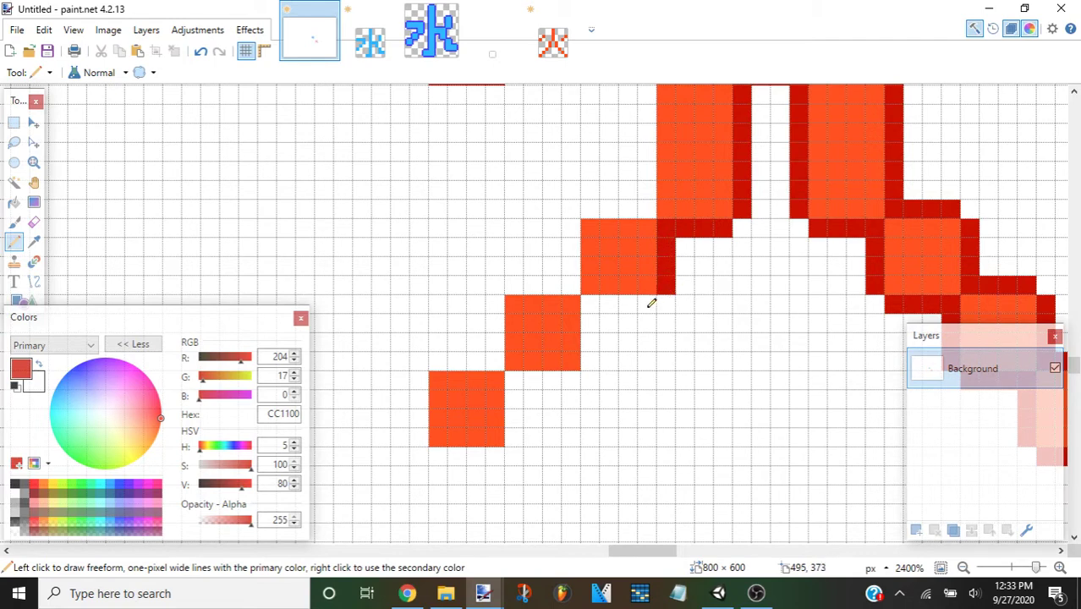
left_click_drag(651, 302, 597, 302)
mouse_move(594, 349)
left_mouse_down()
mouse_move(583, 373)
mouse_move(529, 380)
left_mouse_up()
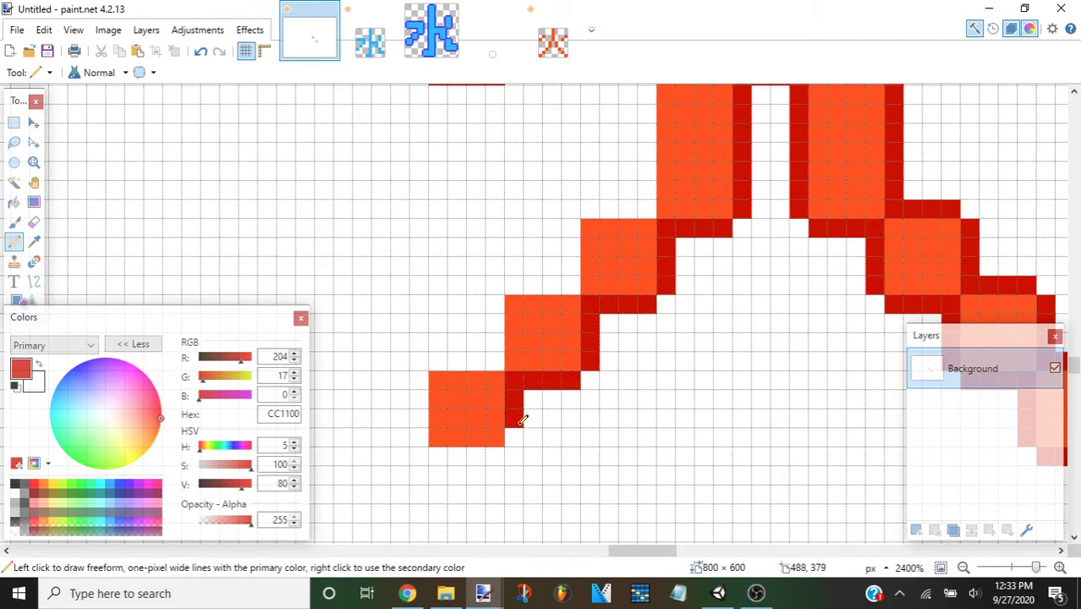
mouse_move(522, 420)
left_mouse_down()
mouse_move(516, 437)
mouse_move(451, 460)
mouse_move(420, 404)
mouse_move(419, 377)
mouse_move(496, 347)
mouse_move(500, 293)
mouse_move(565, 279)
mouse_move(571, 224)
left_mouse_up()
scroll(607, 383, "up", 2)
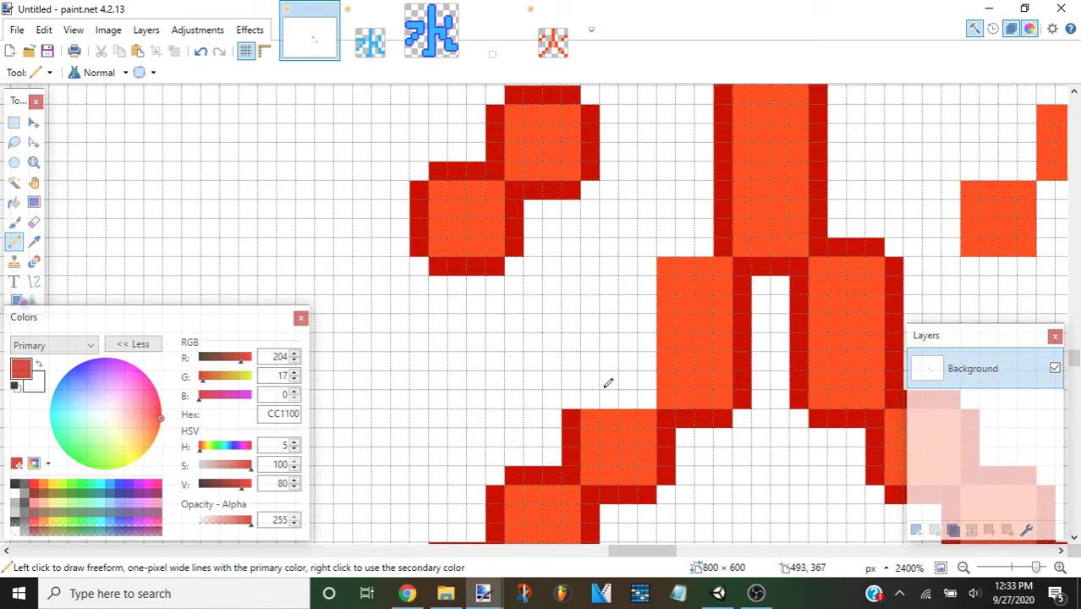
mouse_move(595, 394)
left_mouse_down()
mouse_move(648, 399)
mouse_move(647, 277)
mouse_move(675, 244)
mouse_move(698, 244)
left_mouse_up()
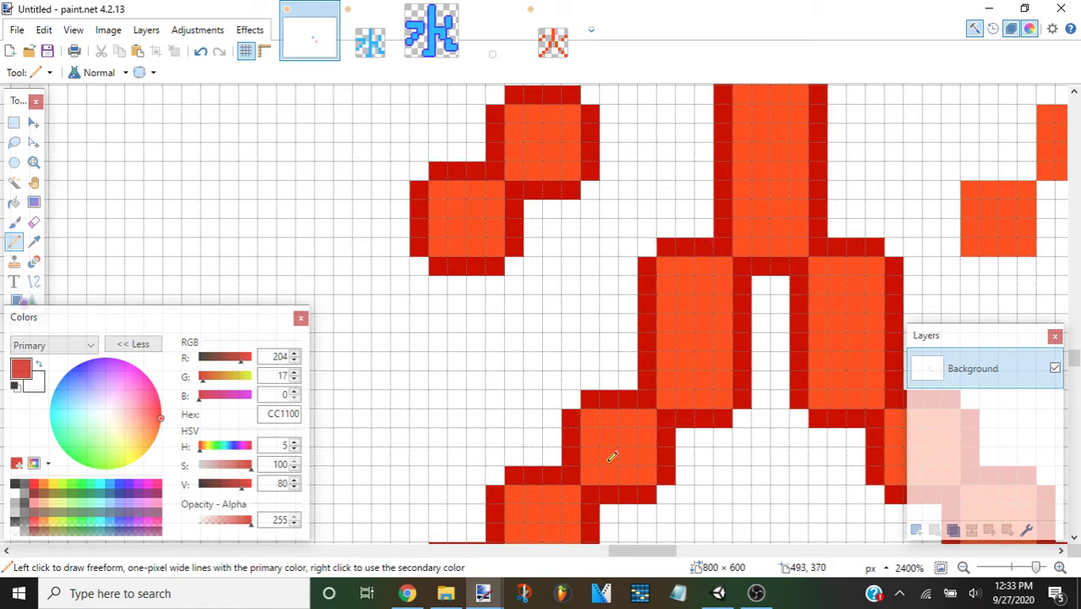
left_click_drag(642, 551, 644, 554)
scroll(582, 379, "up", 1)
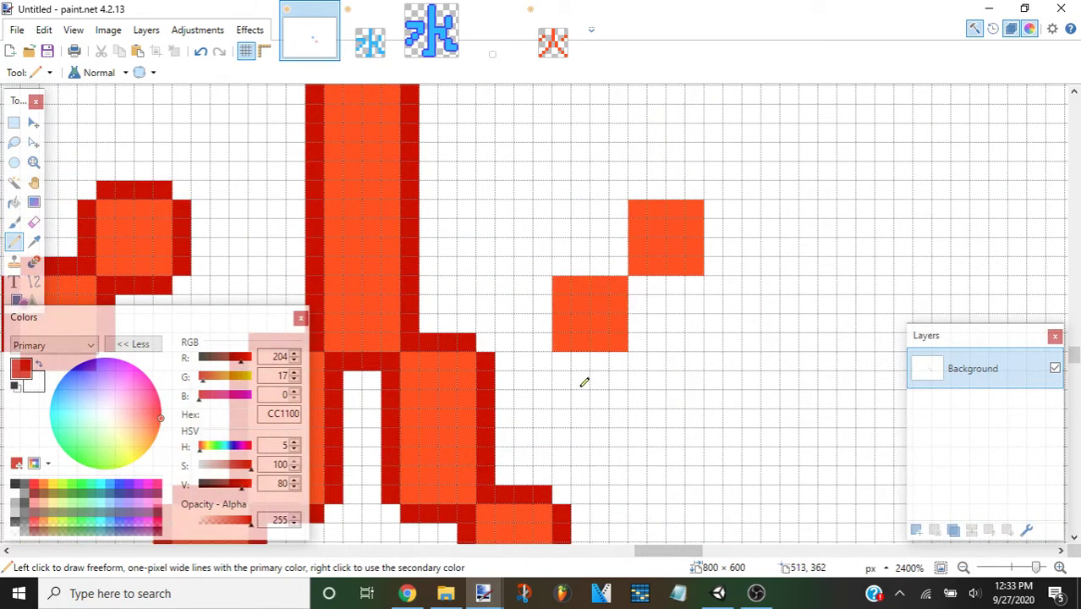
scroll(547, 389, "up", 1)
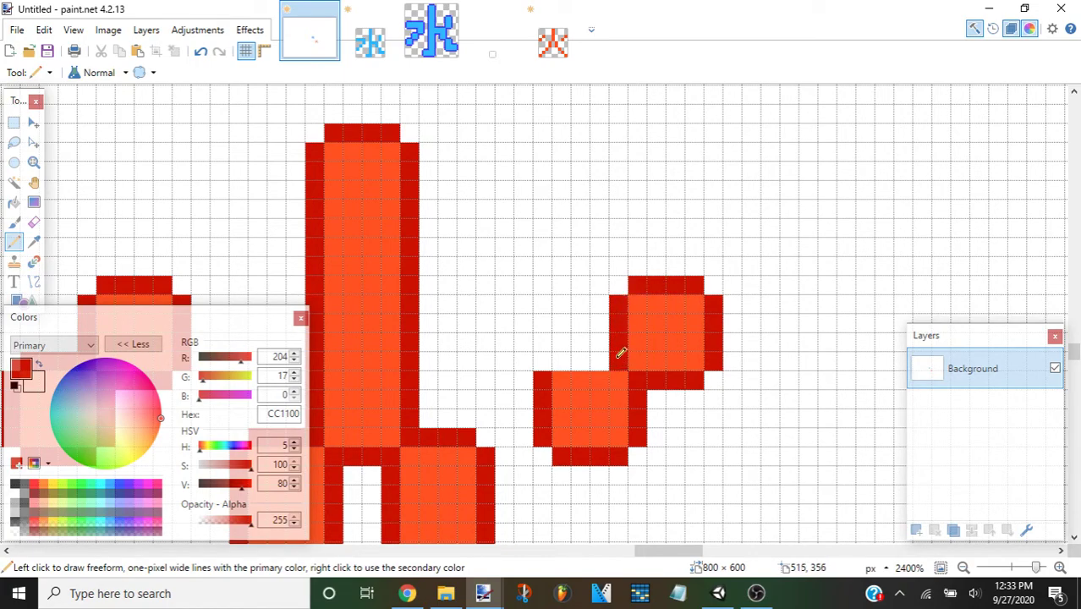
Magic Wand select the whole outlined fire kanji, including the upper-right blob.
scroll(720, 413, "down", 2)
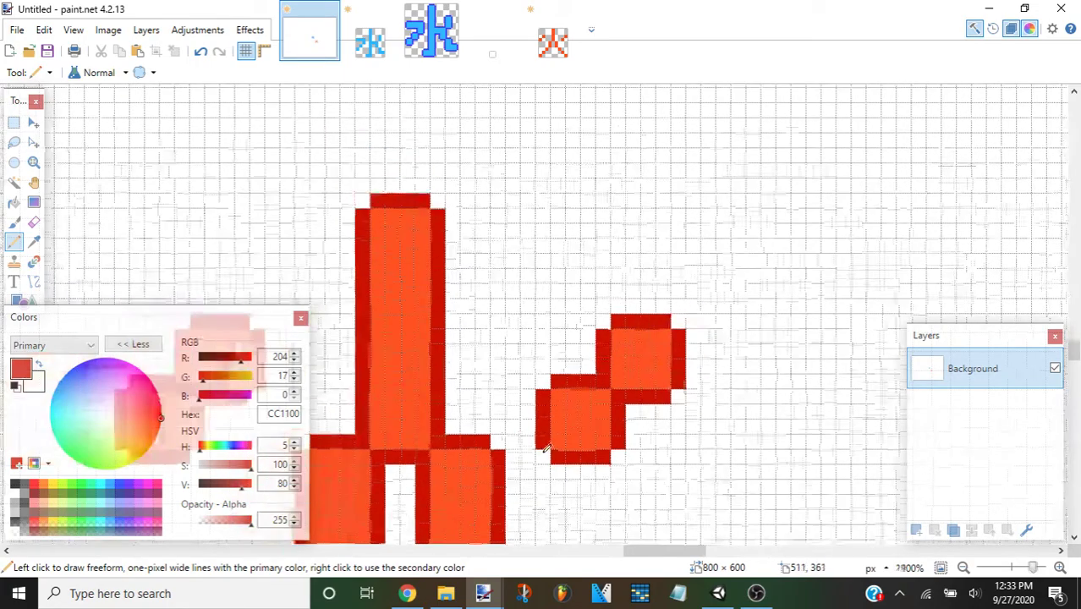
scroll(536, 429, "down", 1)
scroll(535, 429, "down", 1)
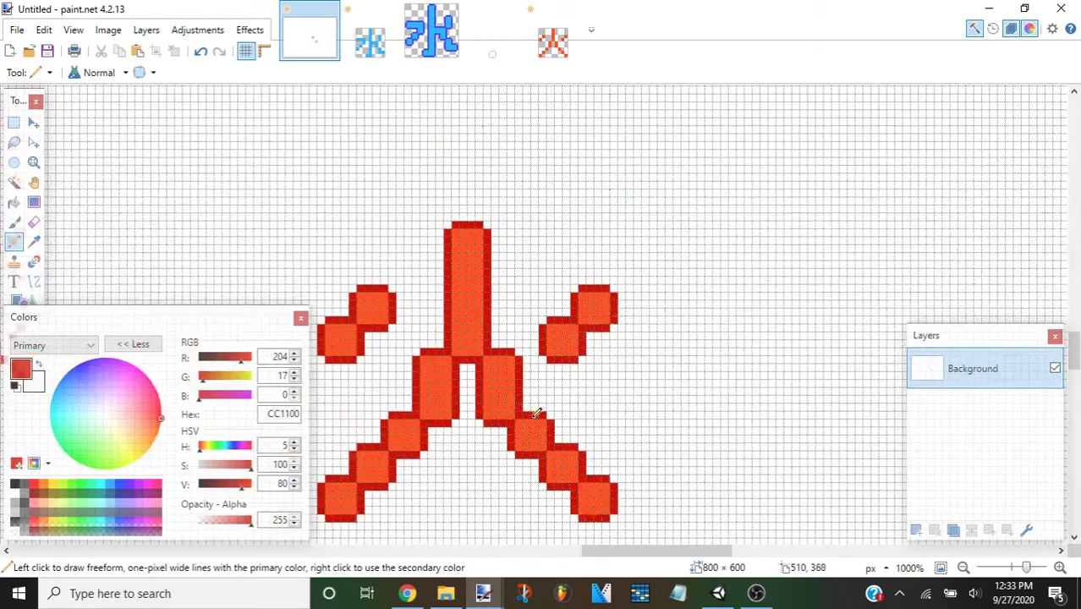
left_click(14, 183)
left_click(451, 324)
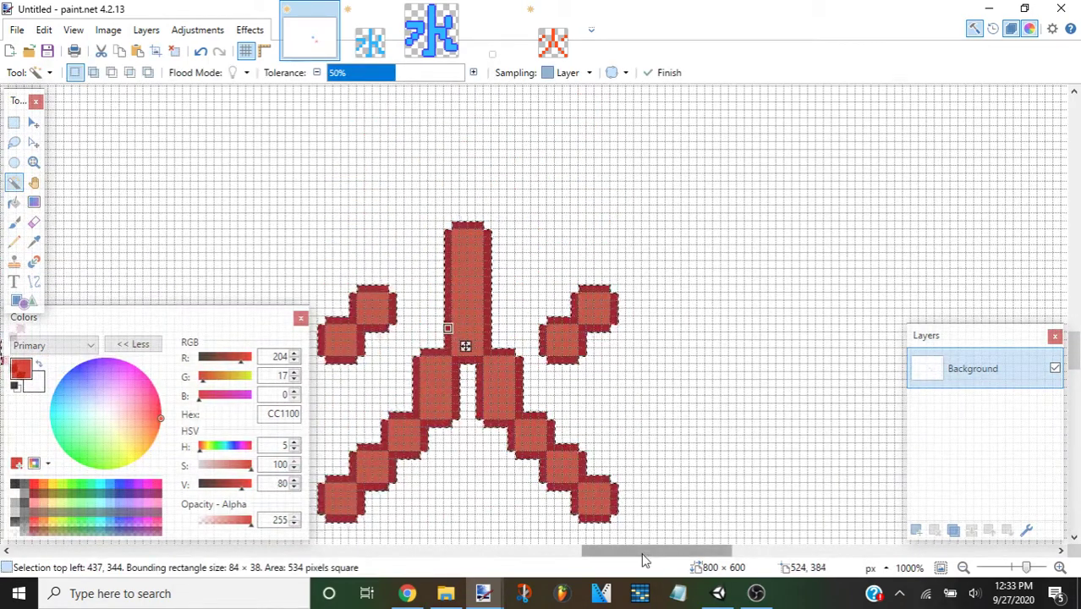
left_click_drag(643, 558, 629, 558)
left_click(675, 330)
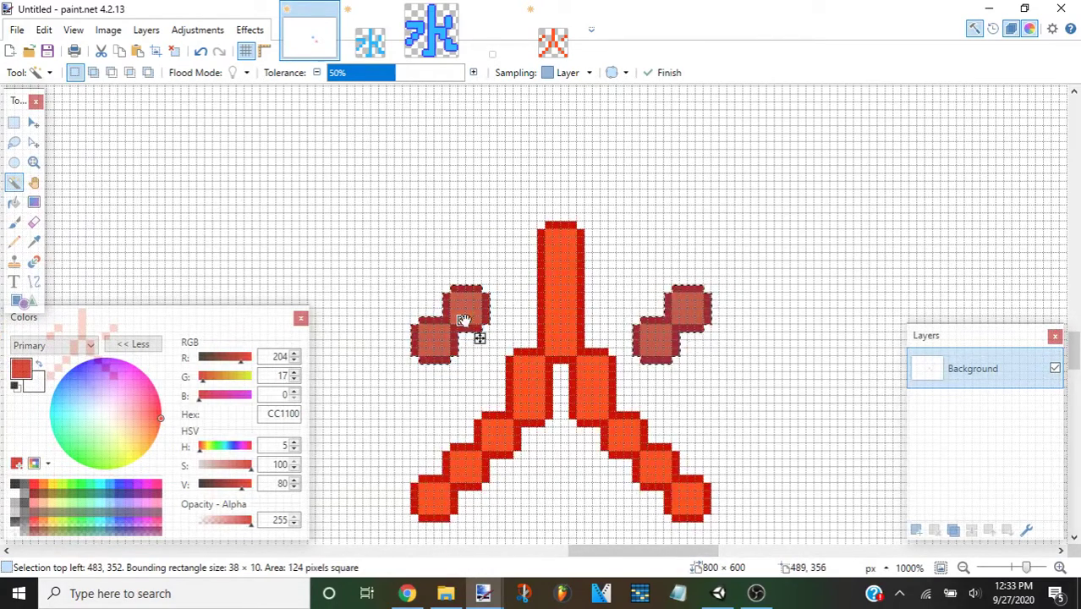
left_click(559, 322)
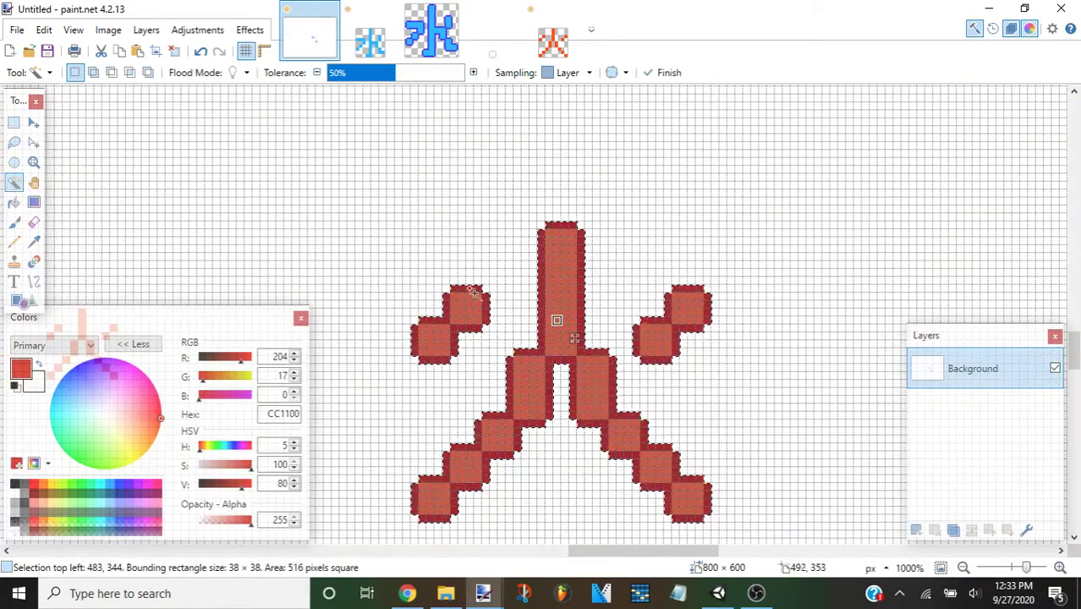
Create a 38×38 image, set a 175-wide eraser, paste the fire kanji, and open Save As.
left_click(10, 51)
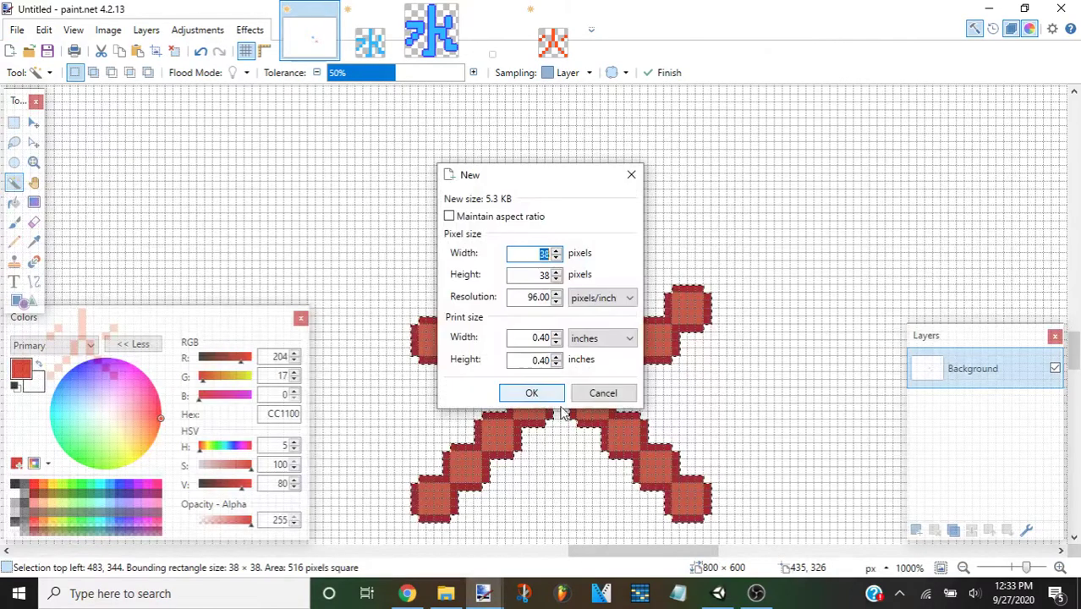
left_click(529, 391)
left_click(33, 222)
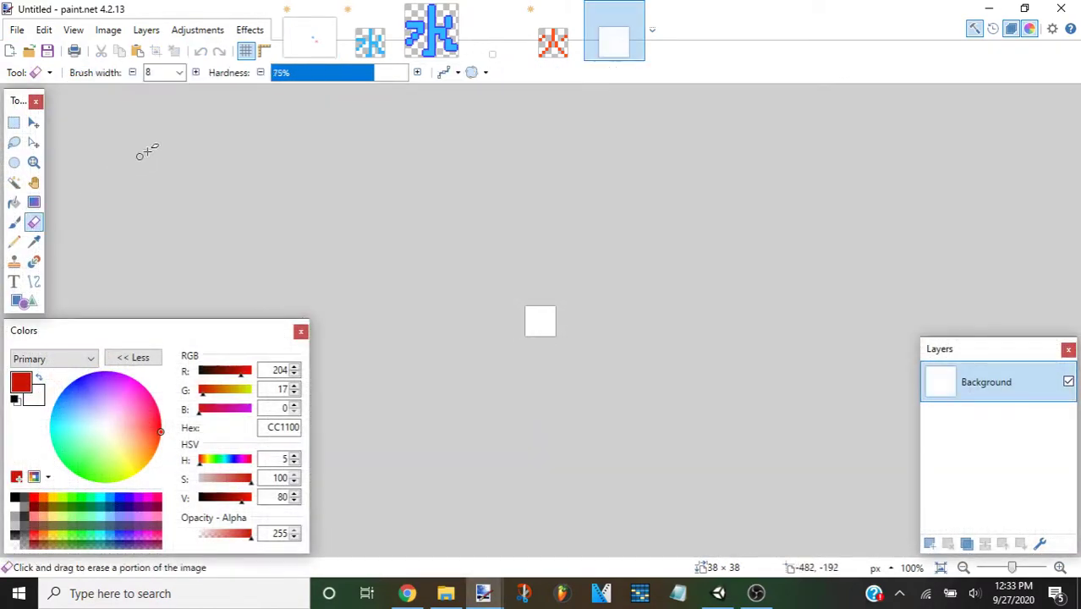
left_click(179, 72)
scroll(173, 211, "down", 5)
left_click(169, 259)
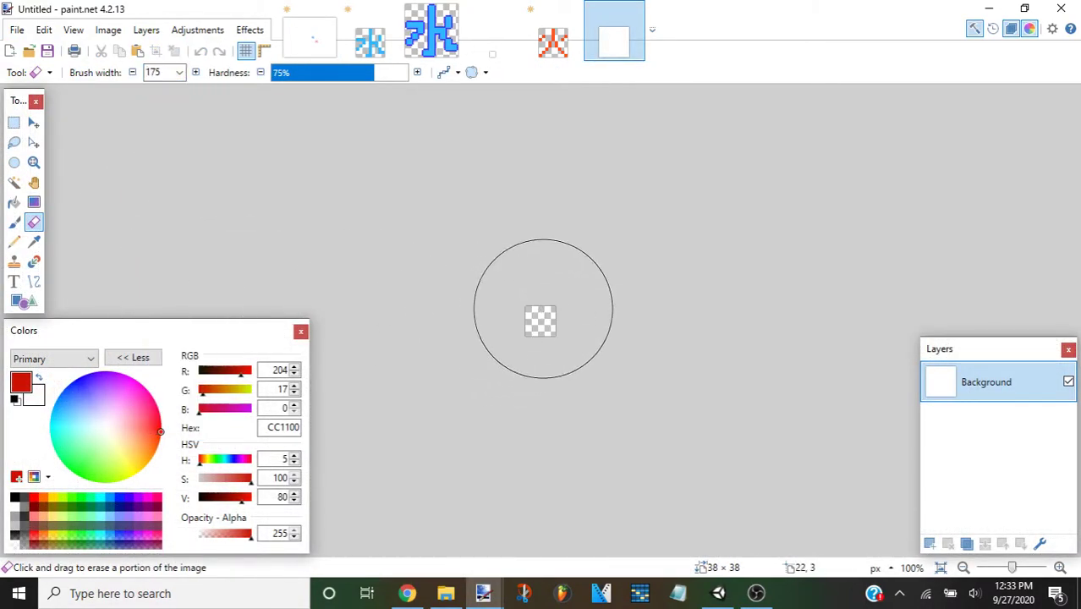
key("ctrl+v")
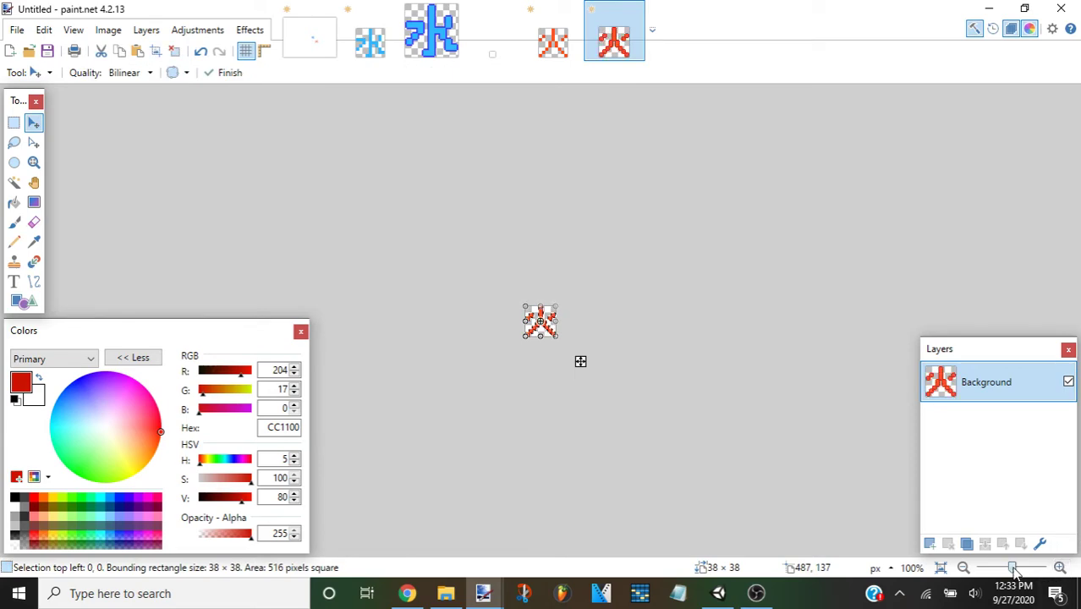
left_click_drag(1012, 568, 1024, 568)
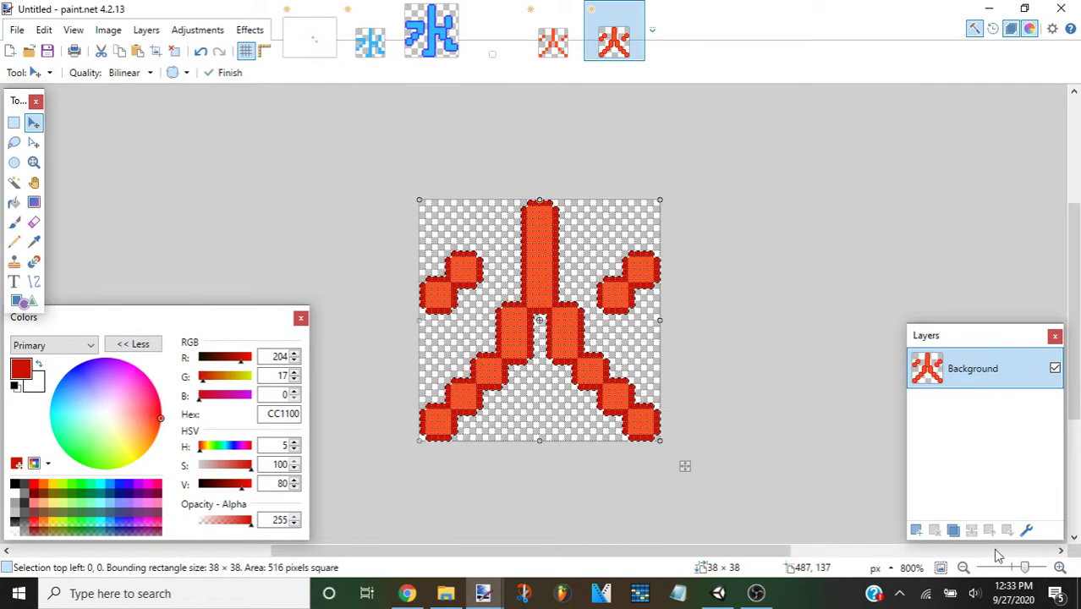
left_click(14, 122)
left_click(17, 30)
left_click(57, 152)
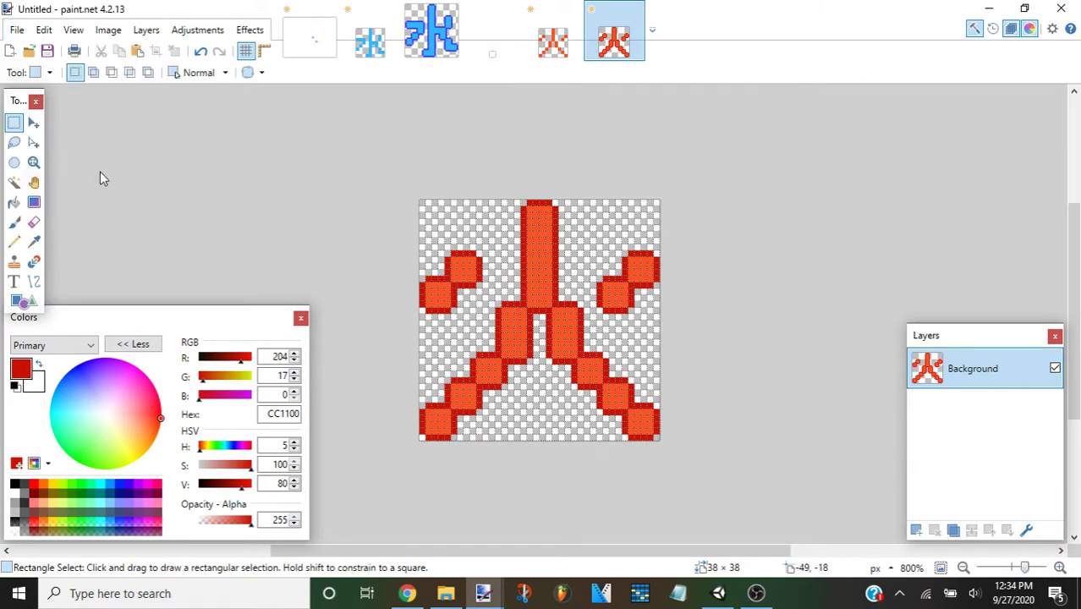
Save the 38×38 image as the PNG file 'fire'.
type("fire")
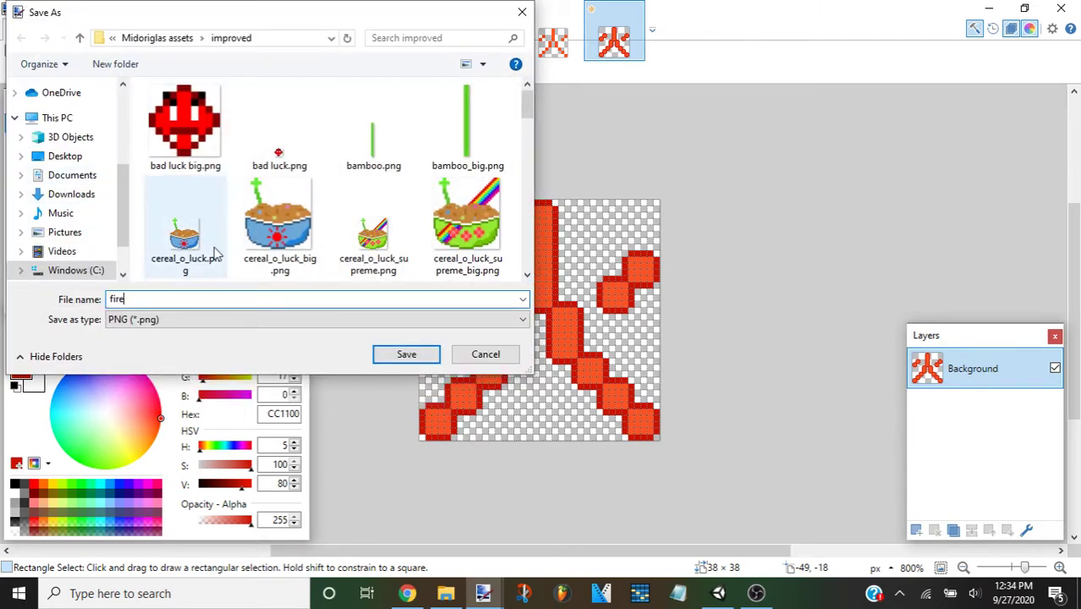
left_click(409, 354)
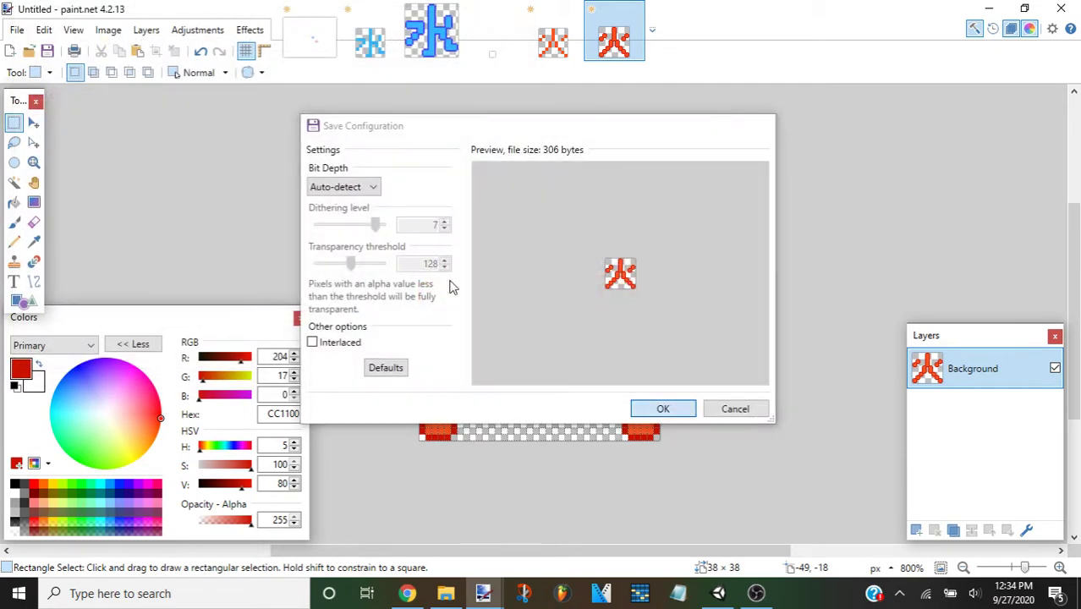
key("Return")
Resize the fire kanji image to 380×380 pixels.
left_click(44, 30)
left_click(108, 29)
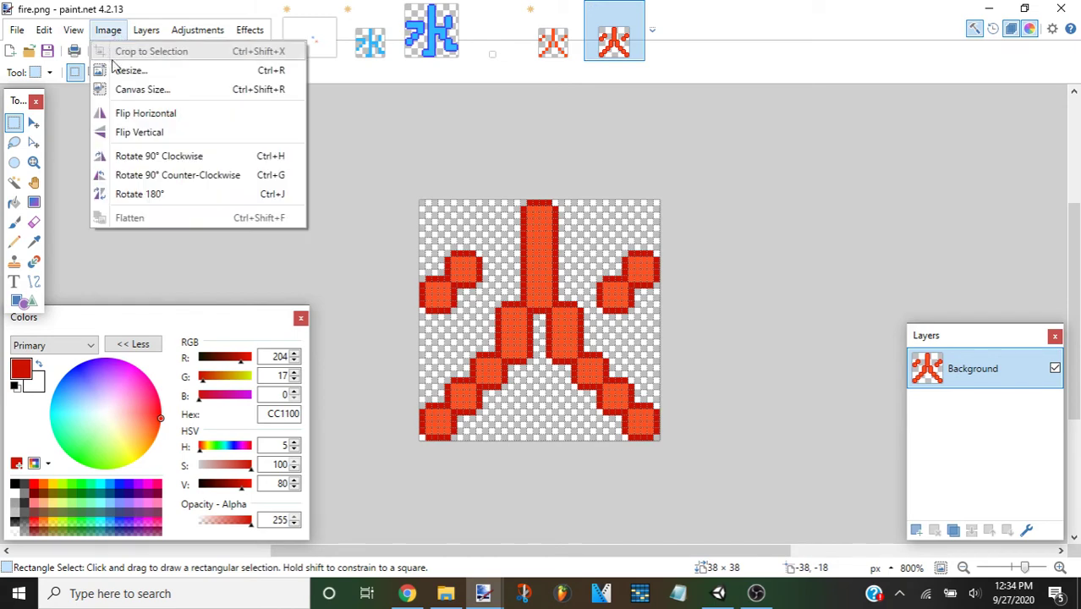
left_click(119, 70)
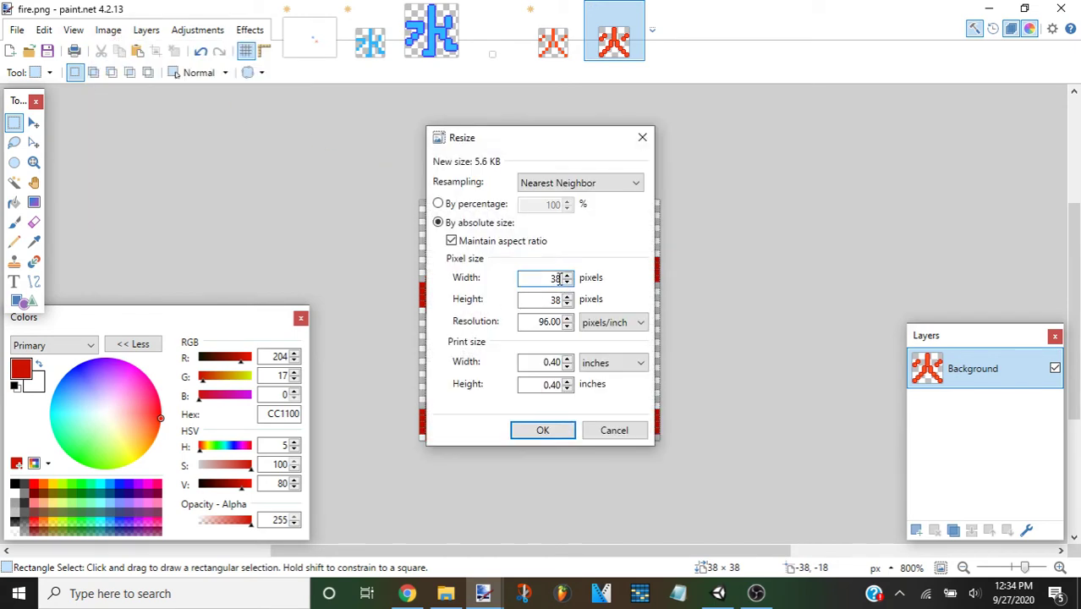
left_click(542, 430)
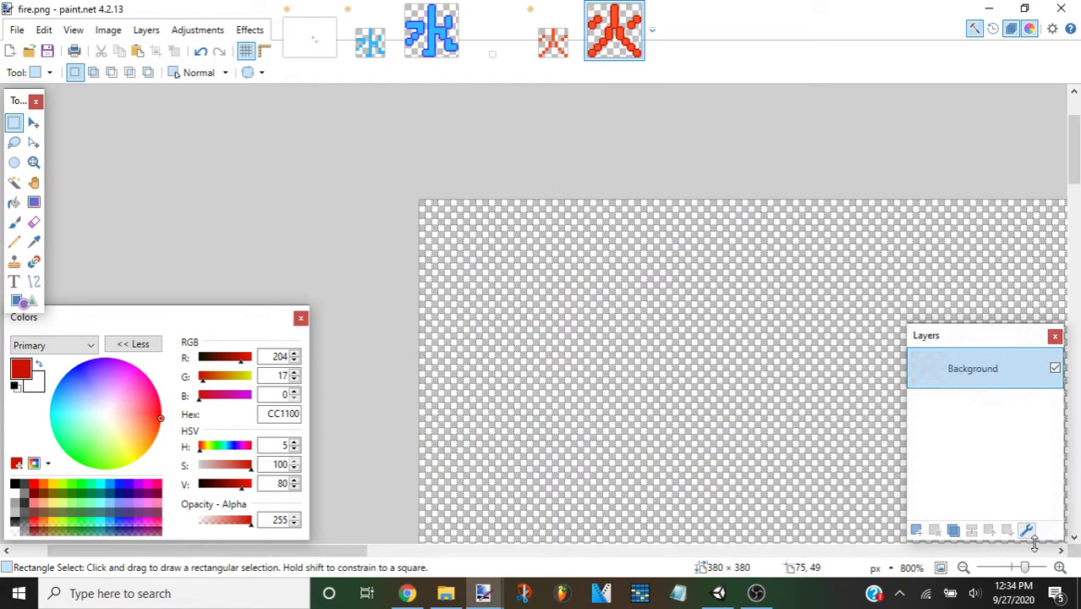
left_click_drag(1024, 567, 1009, 568)
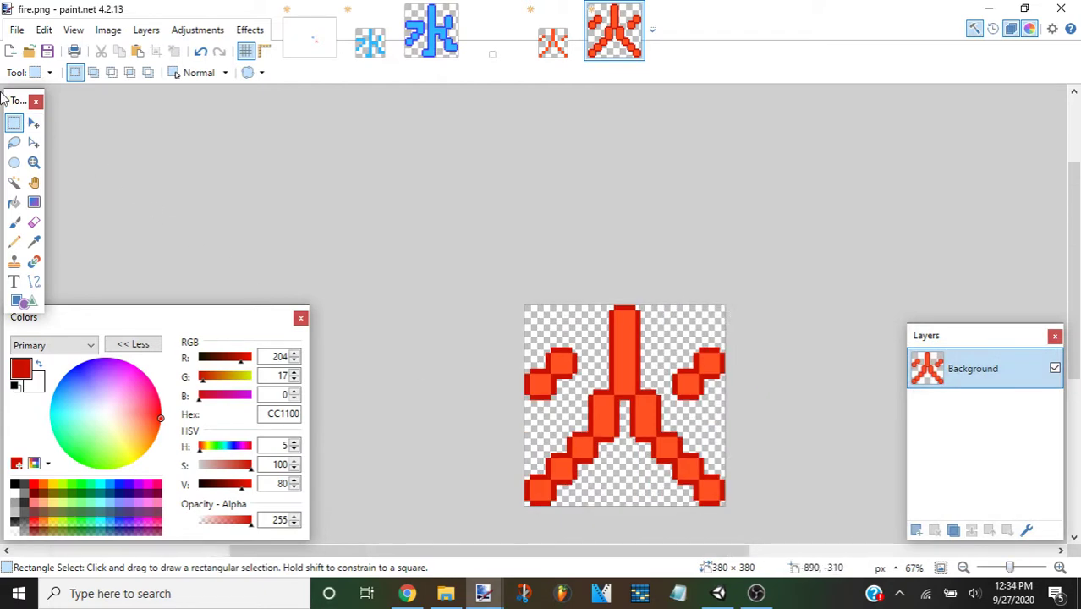
Save the enlarged copy as fire_big.png and bring File Explorer forward.
left_click(15, 29)
left_click(76, 151)
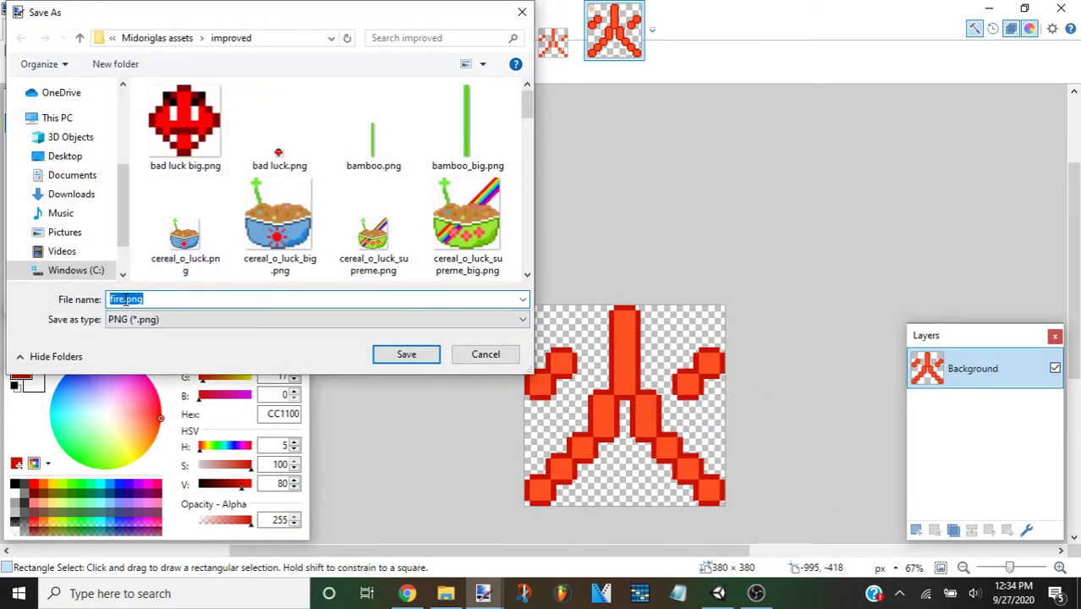
left_click(125, 300)
type("_big")
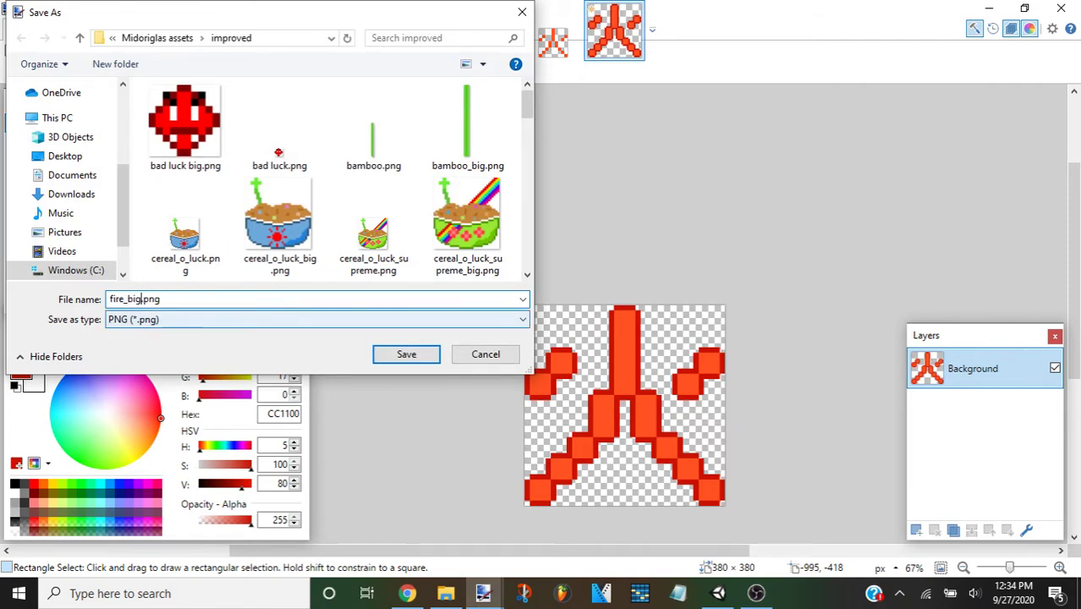
left_click(381, 356)
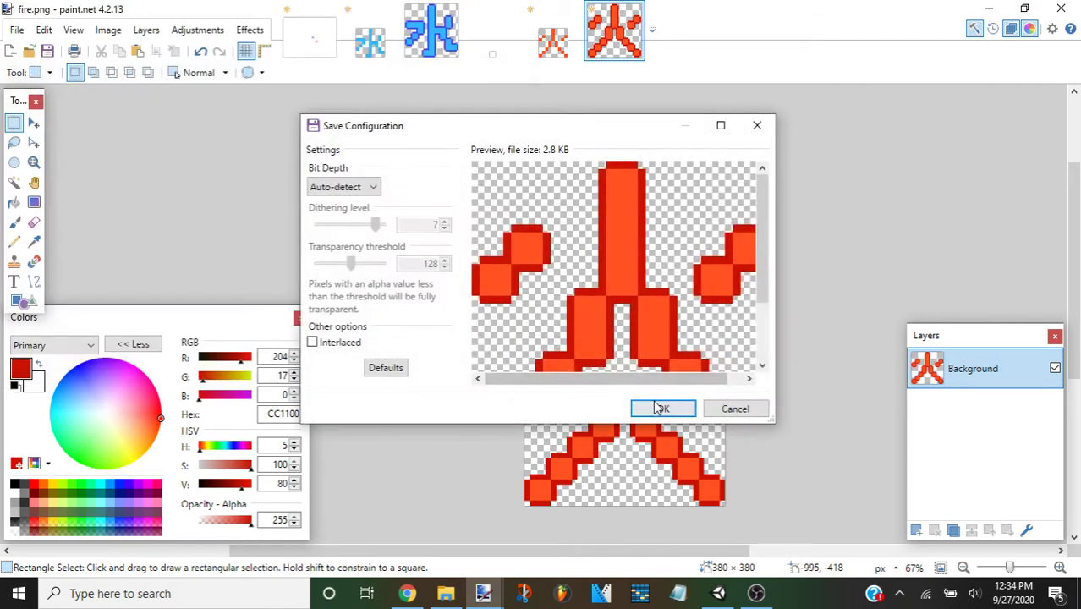
left_click(656, 406)
left_click(445, 592)
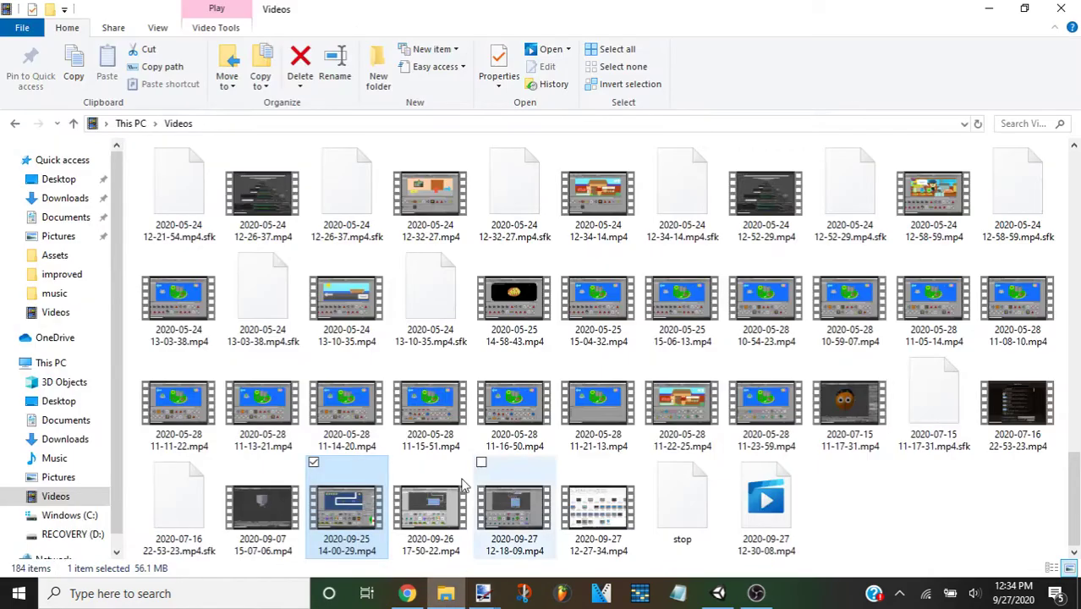
Open Documents > Midoriglas assets > improved and drag fire_big.png and water_big.png to Unity.
left_click(66, 422)
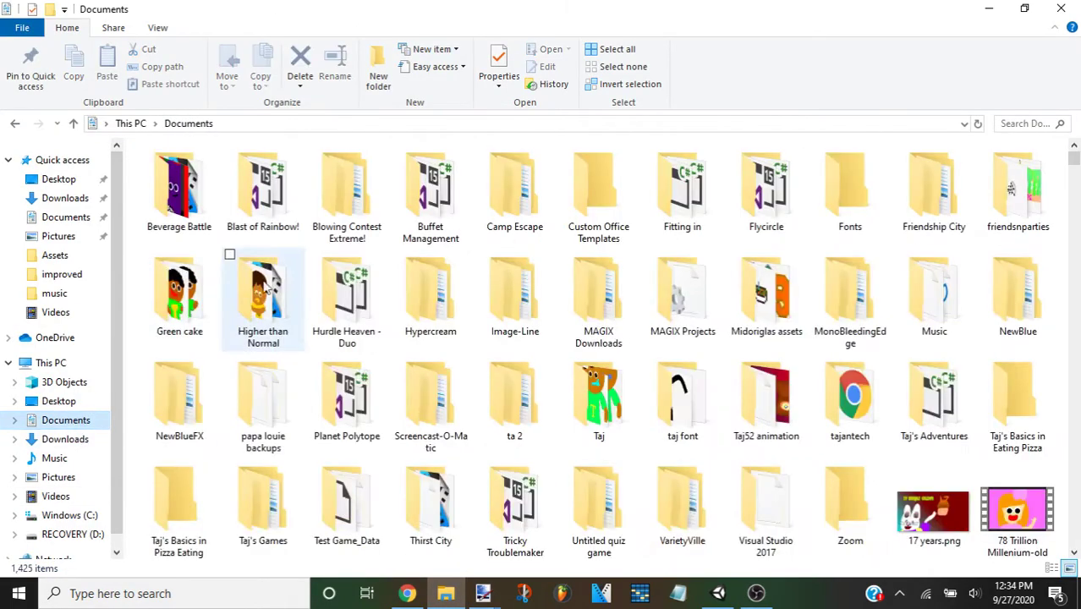
double_click(766, 291)
double_click(176, 203)
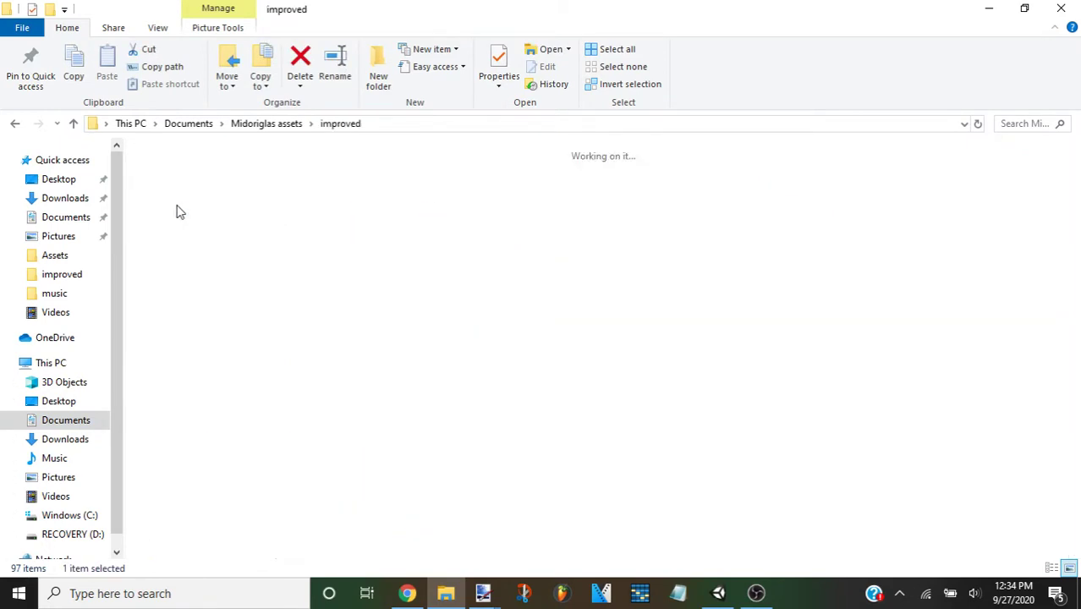
left_click(283, 317)
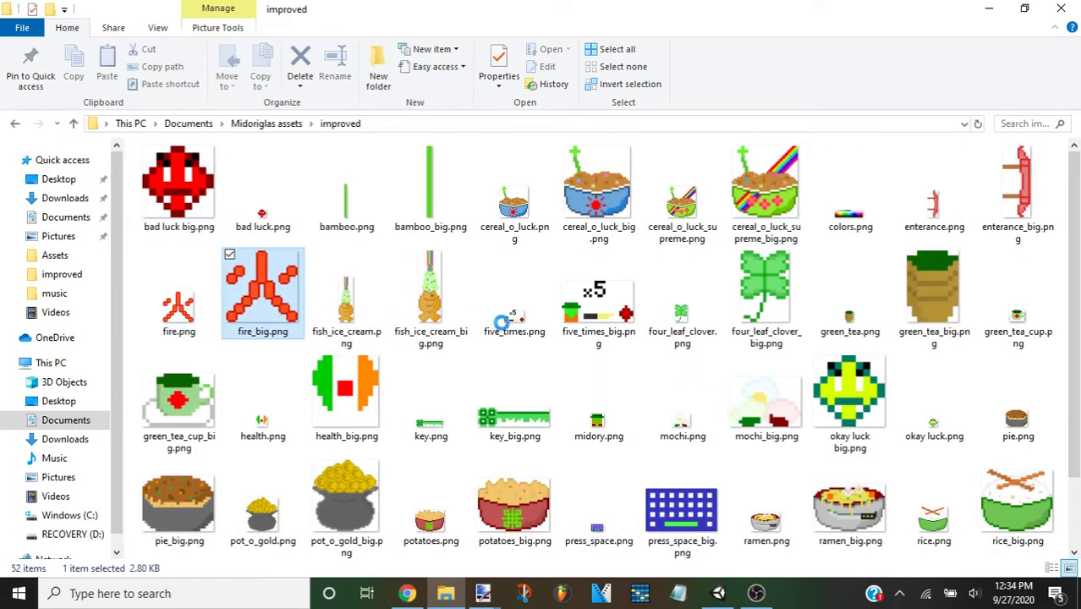
scroll(501, 322, "down", 2)
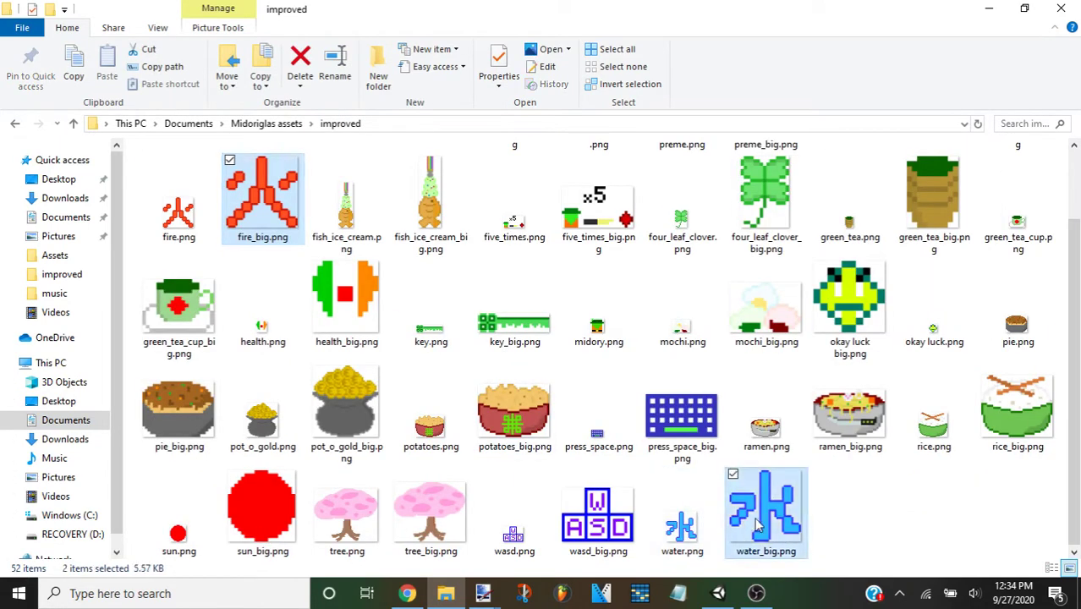
left_click_drag(756, 524, 26, 391)
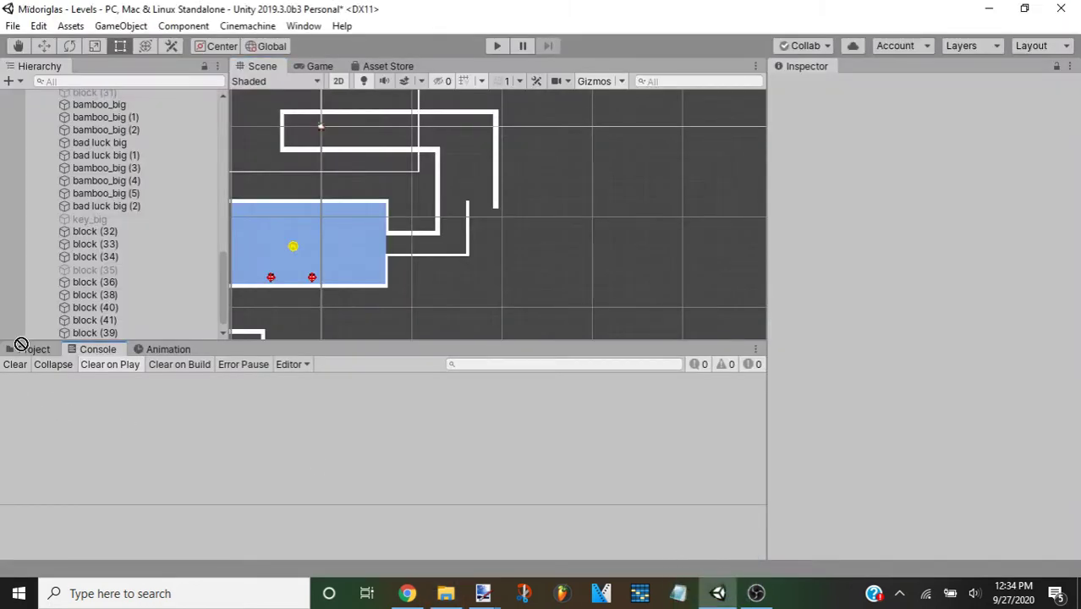
Import water_big.png into the Unity project Assets alongside fire_big.
left_click_drag(24, 354, 308, 468)
left_click(451, 592)
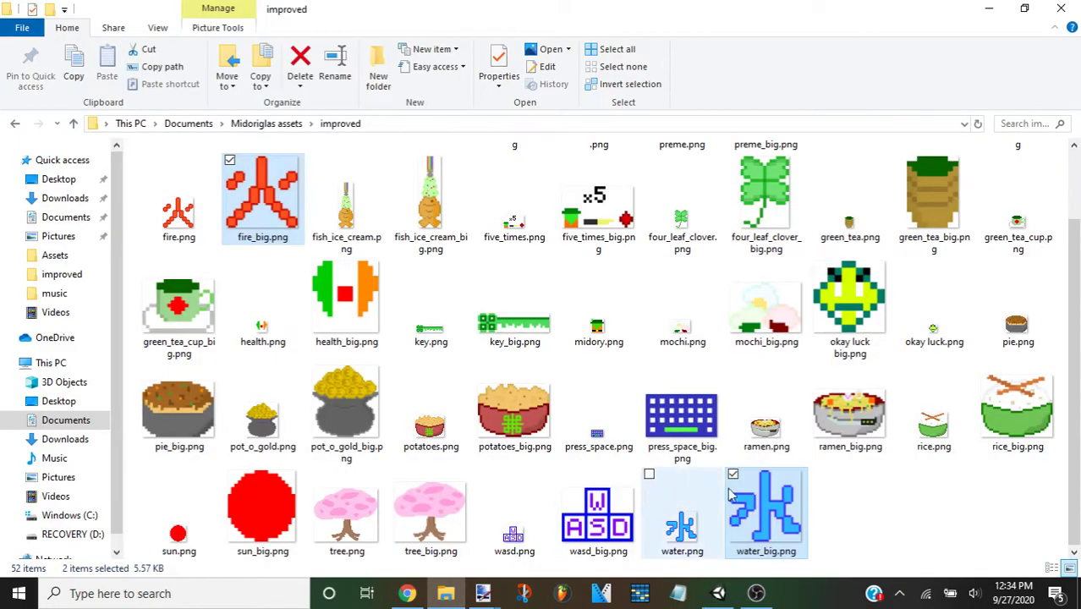
left_click_drag(772, 518, 557, 476)
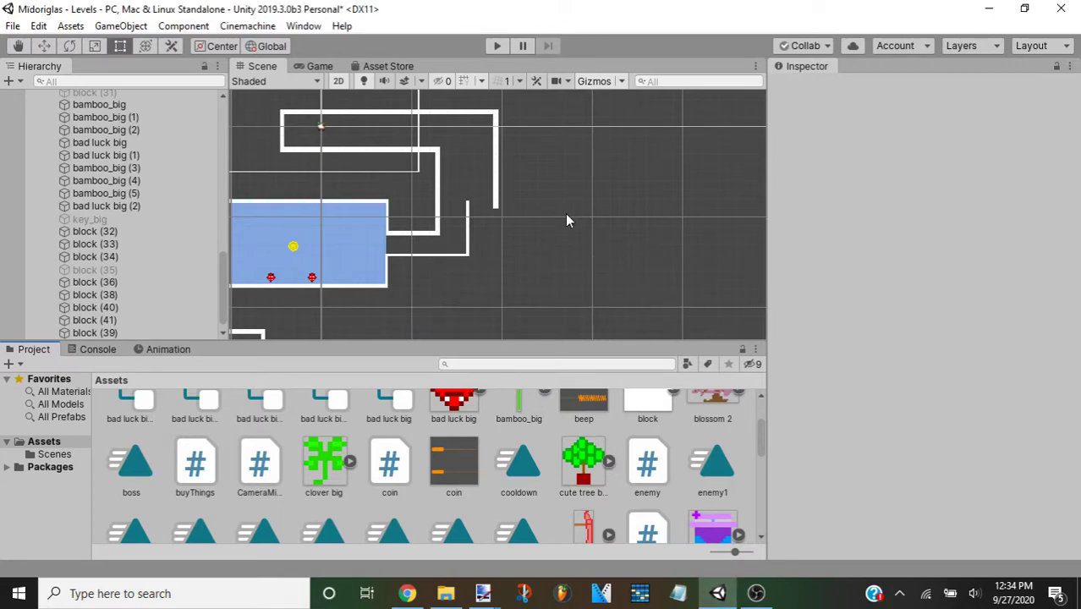
scroll(460, 236, "up", 2)
scroll(460, 236, "up", 2)
scroll(462, 243, "up", 2)
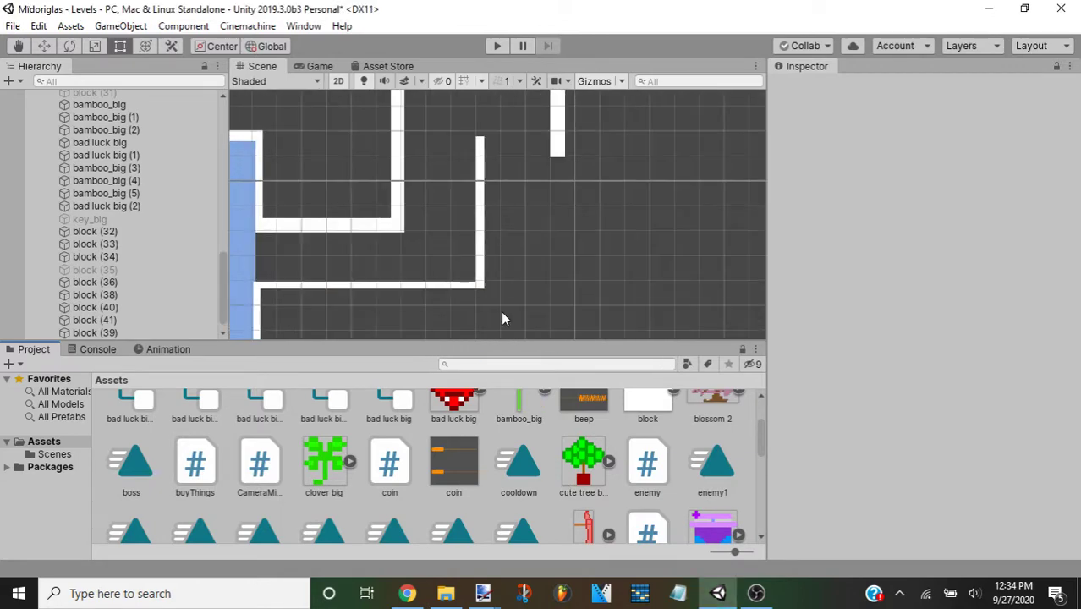
scroll(517, 424, "down", 3)
scroll(517, 423, "down", 2)
scroll(517, 424, "down", 2)
scroll(451, 478, "up", 4)
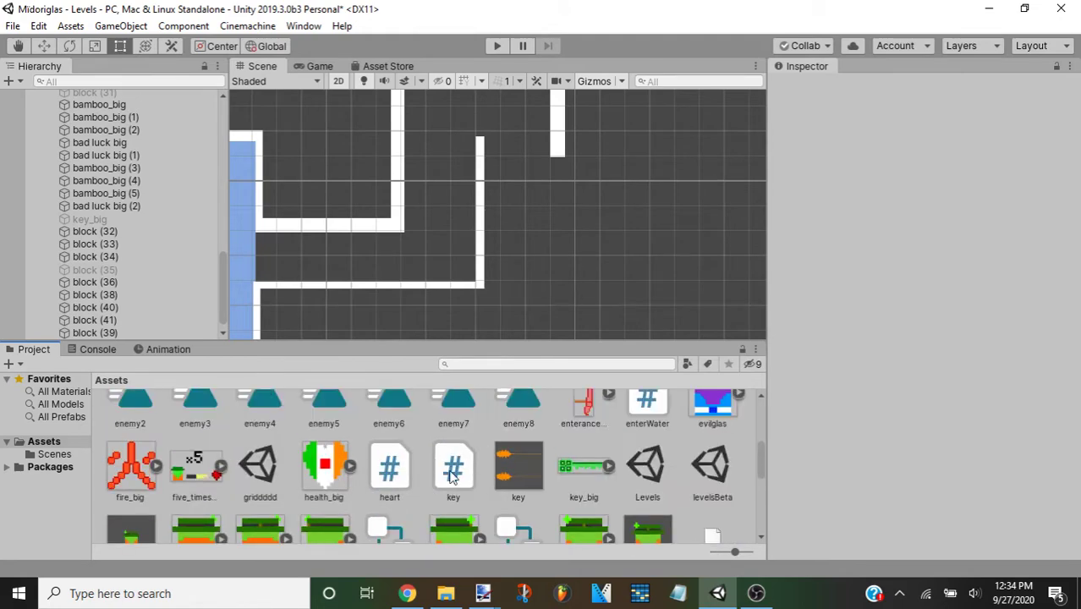
scroll(372, 487, "up", 1)
scroll(321, 490, "down", 5)
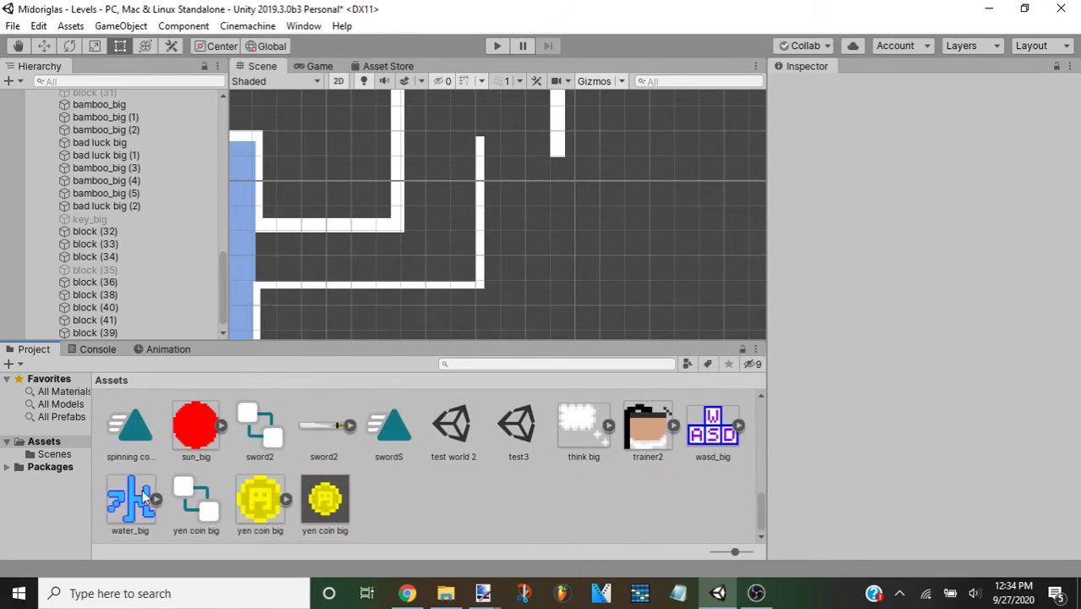
Place water_big in the scene, shrink it to about half size, and duplicate it.
left_click_drag(347, 229, 440, 165)
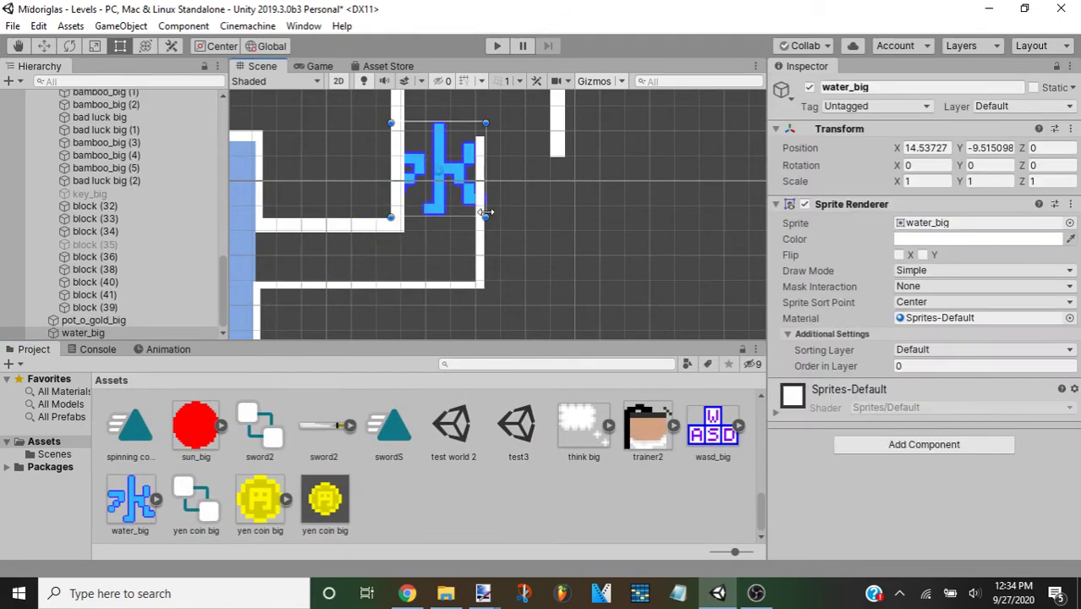
left_click_drag(485, 217, 453, 186)
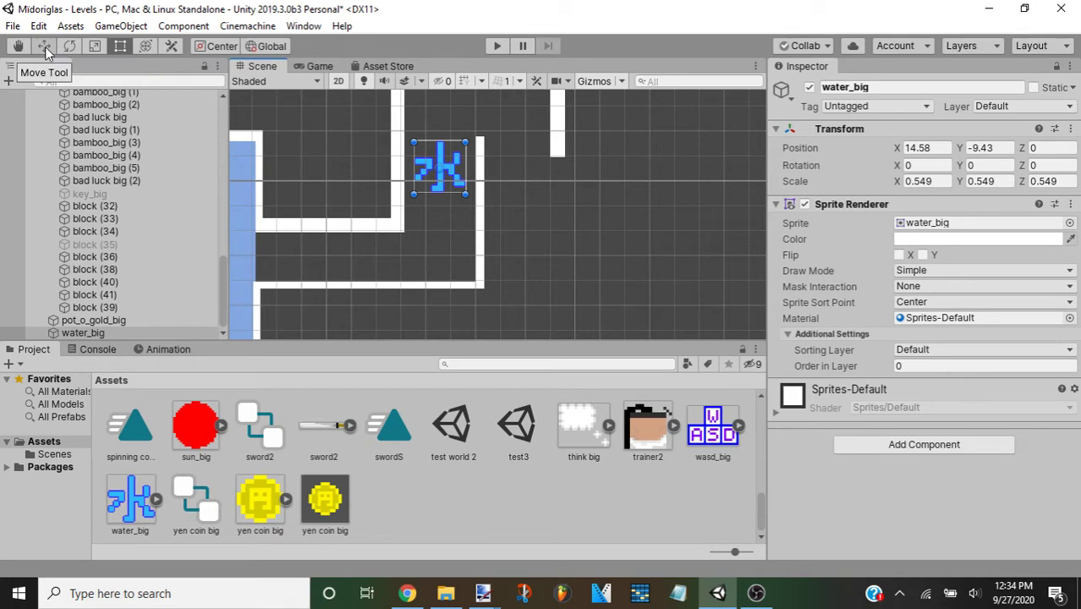
key("ctrl+d")
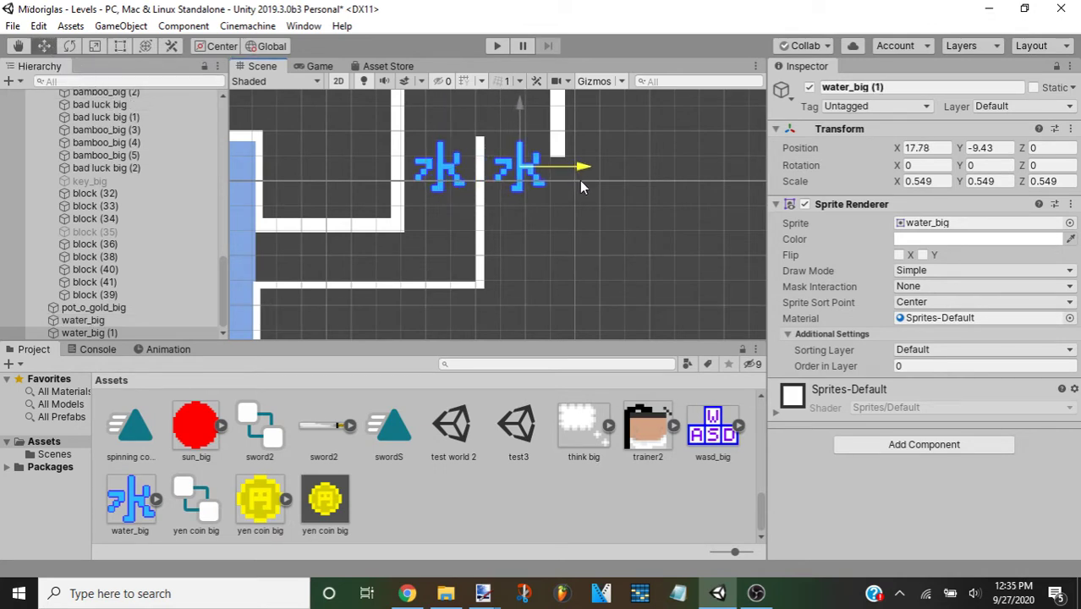
Switch the copy's Sprite to fire_big and nudge it right to X 17.72.
scroll(242, 488, "up", 5)
scroll(220, 482, "up", 5)
scroll(194, 476, "up", 2)
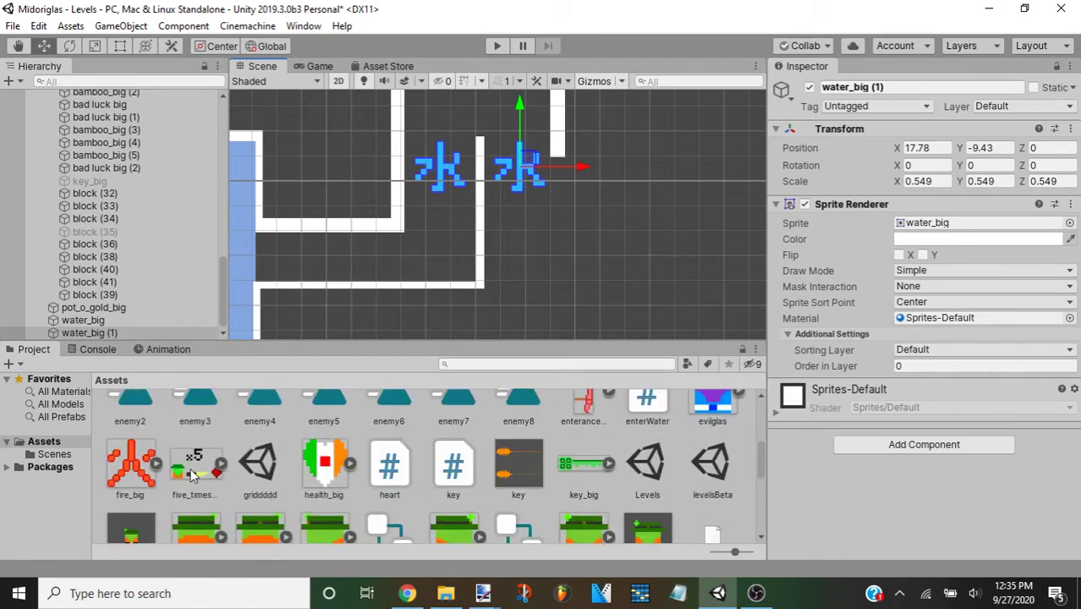
left_click_drag(386, 417, 938, 236)
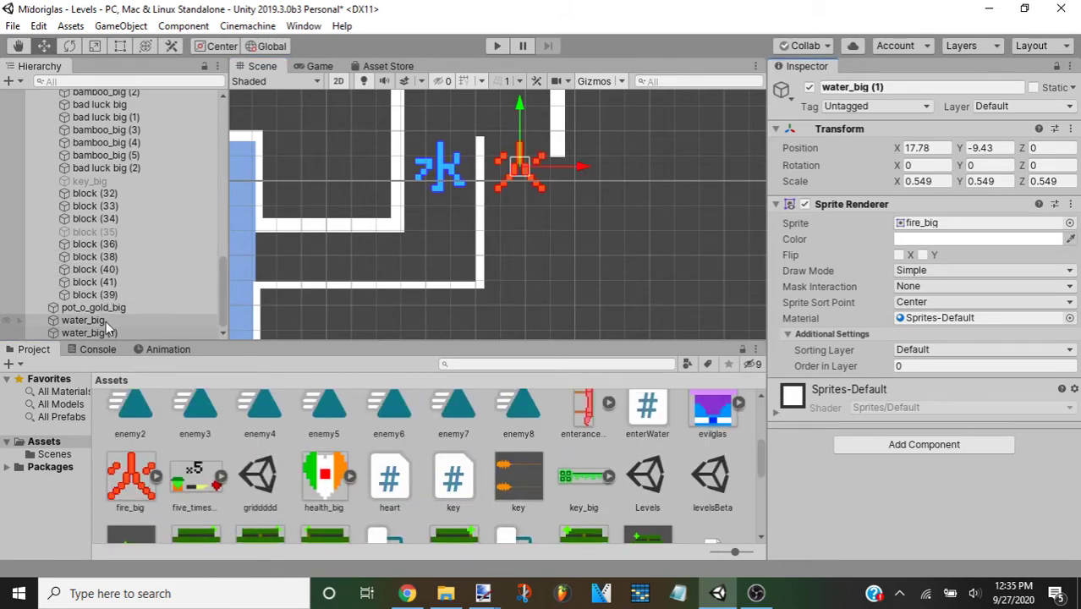
left_click_drag(573, 169, 577, 170)
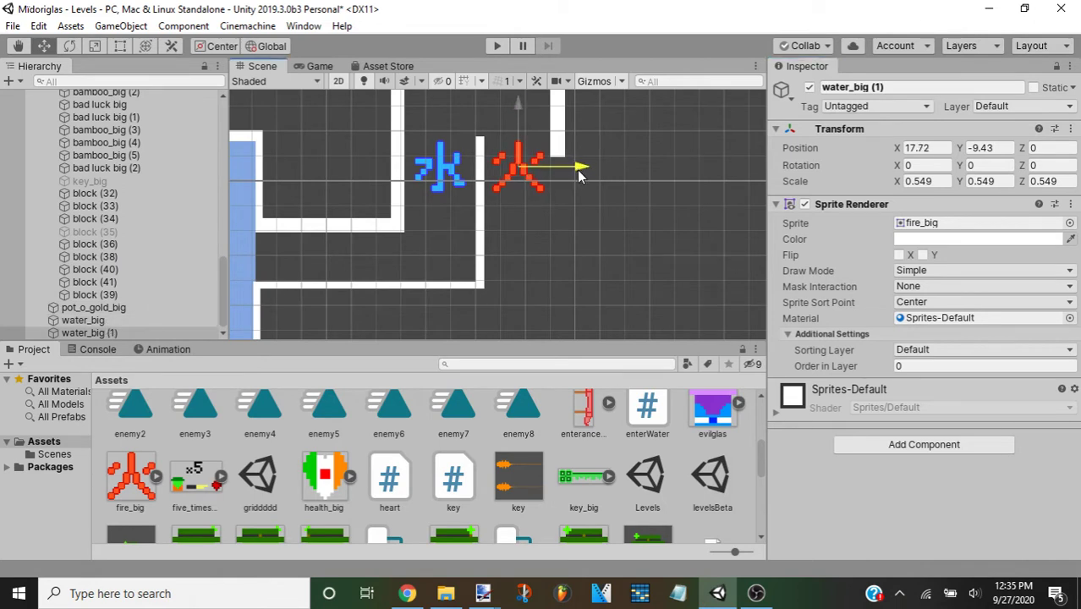
left_click(87, 320)
Select both water objects in the Hierarchy, then clear the selection.
key("Up")
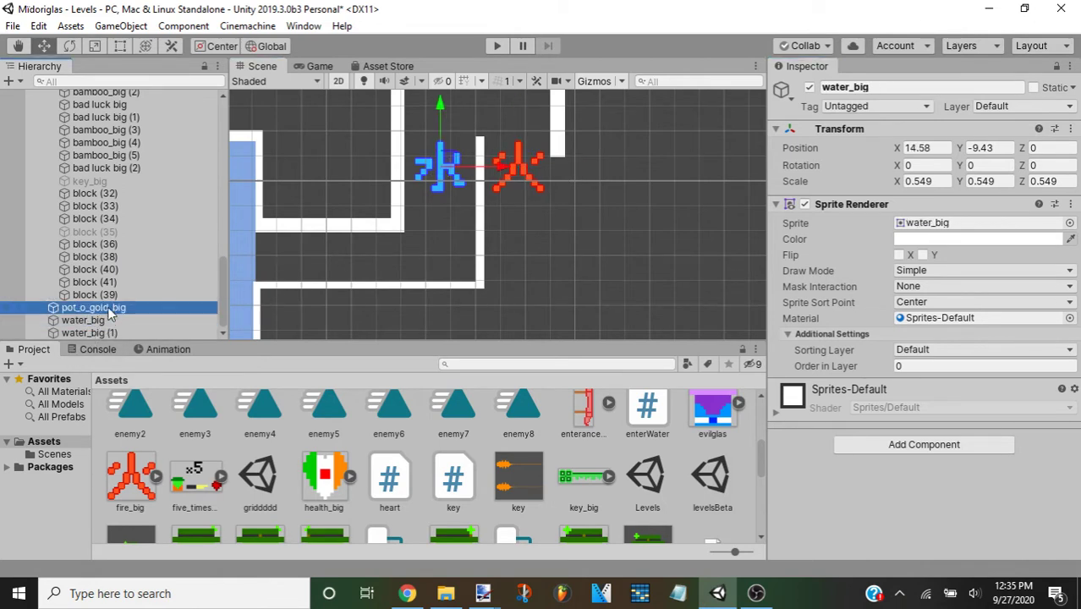
left_click(101, 332, "shift")
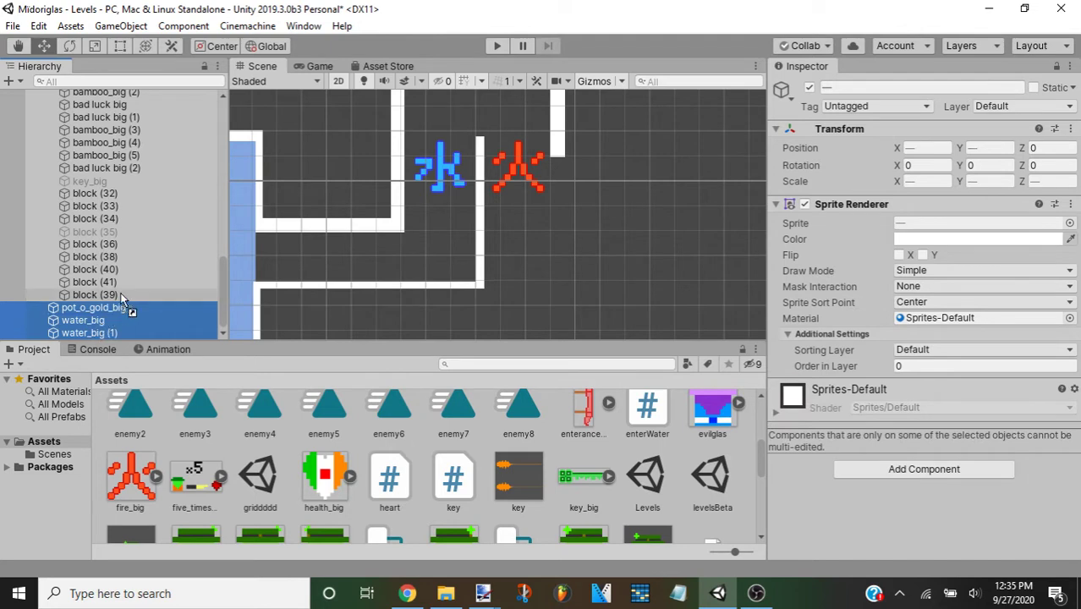
scroll(113, 305, "up", 5)
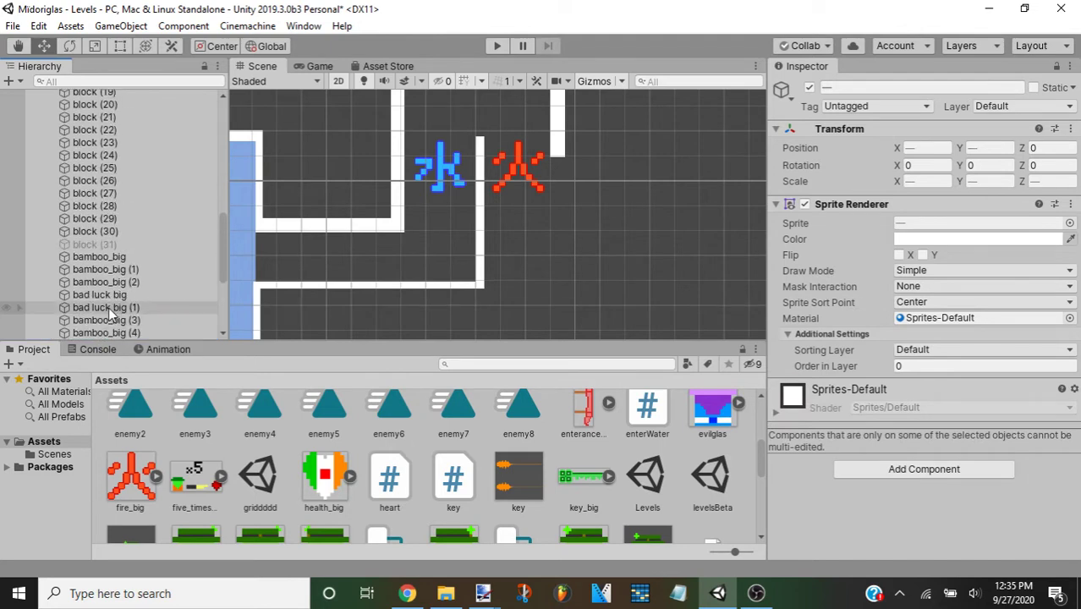
scroll(108, 309, "up", 5)
scroll(101, 325, "up", 5)
scroll(106, 327, "up", 3)
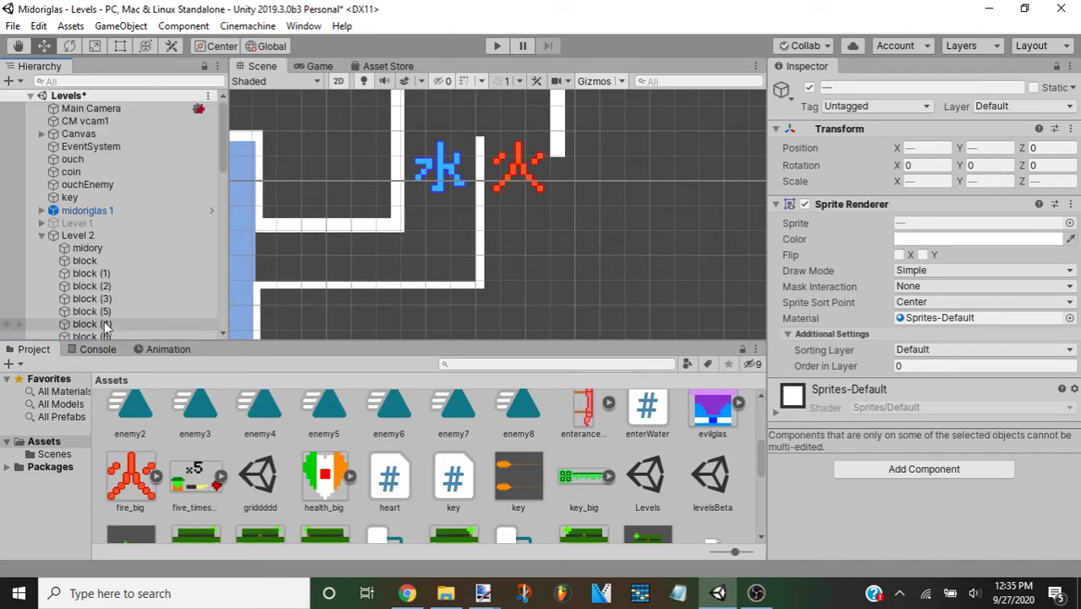
left_click(510, 282)
Playtest the level, walking the player down toward the kanji sprites, then stop.
left_click(497, 45)
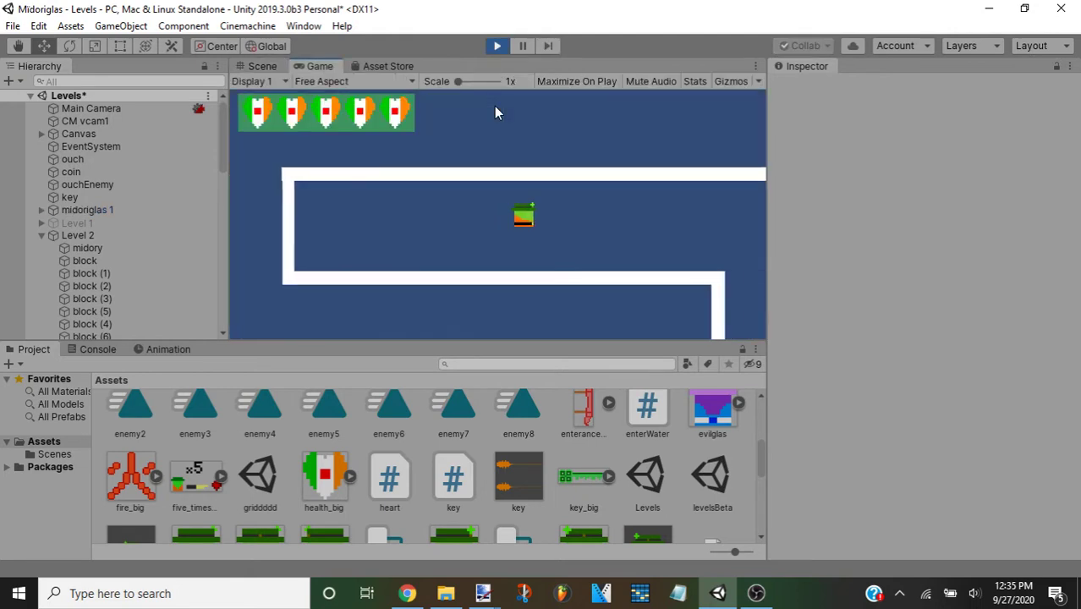
key("Down")
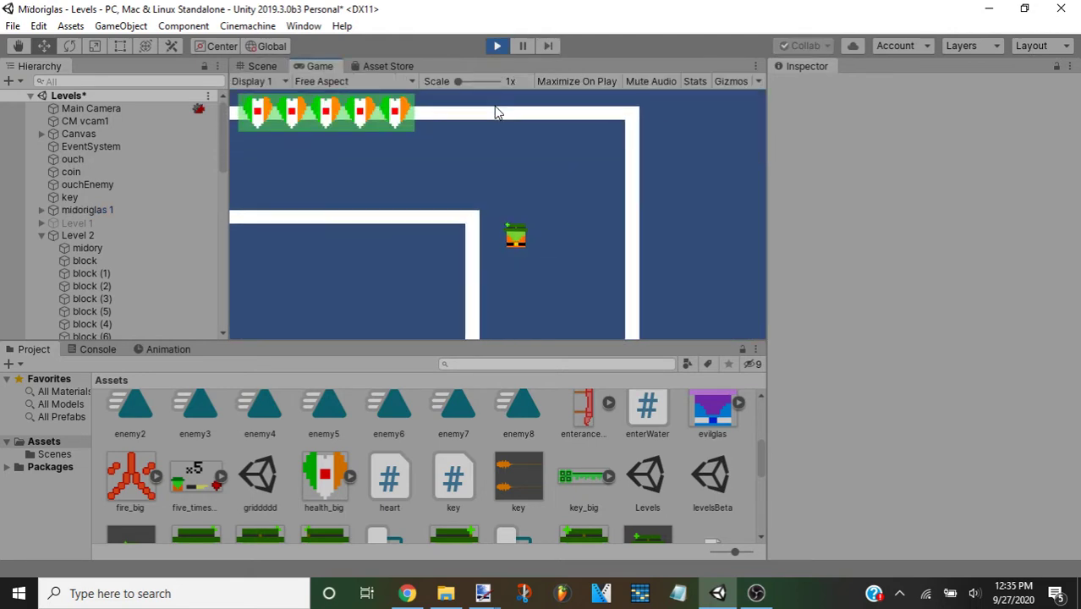
key("Down")
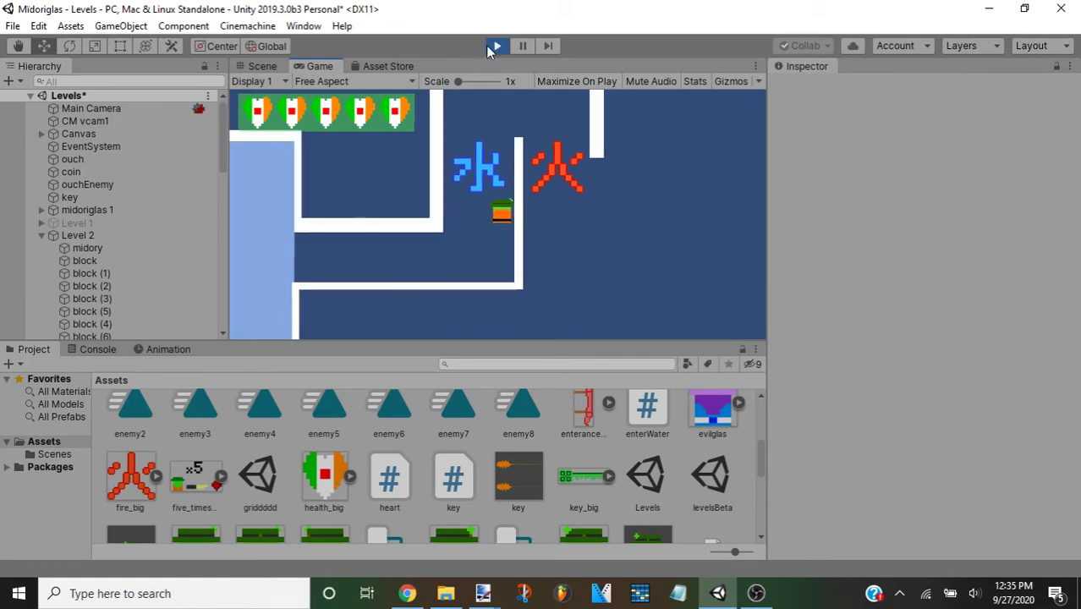
left_click(496, 45)
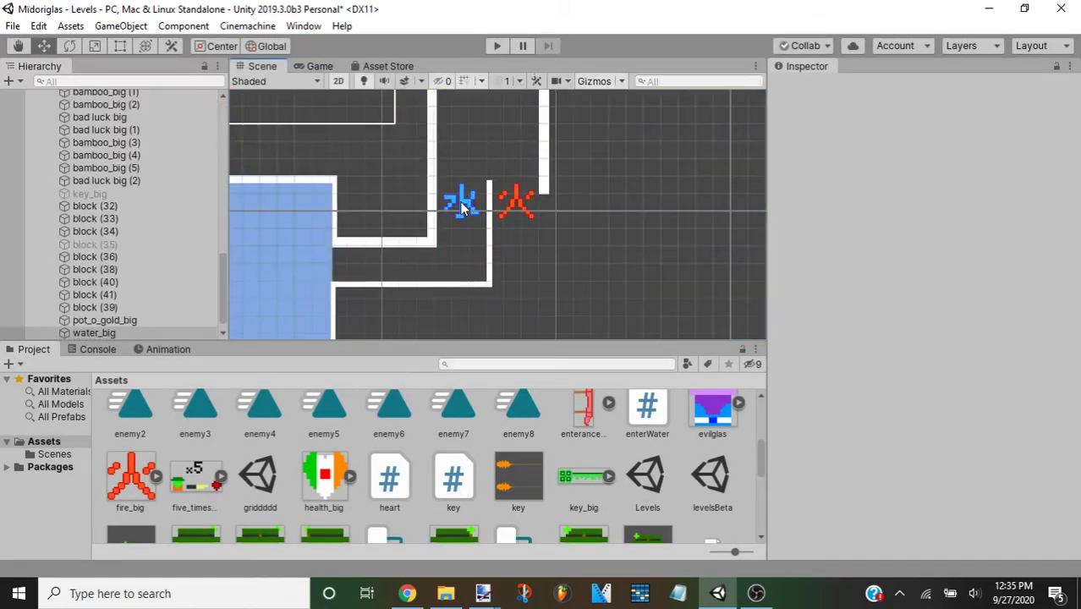
Select the water kanji sprite and view its sorting layer options without changing them.
left_click(462, 207)
left_click(916, 352)
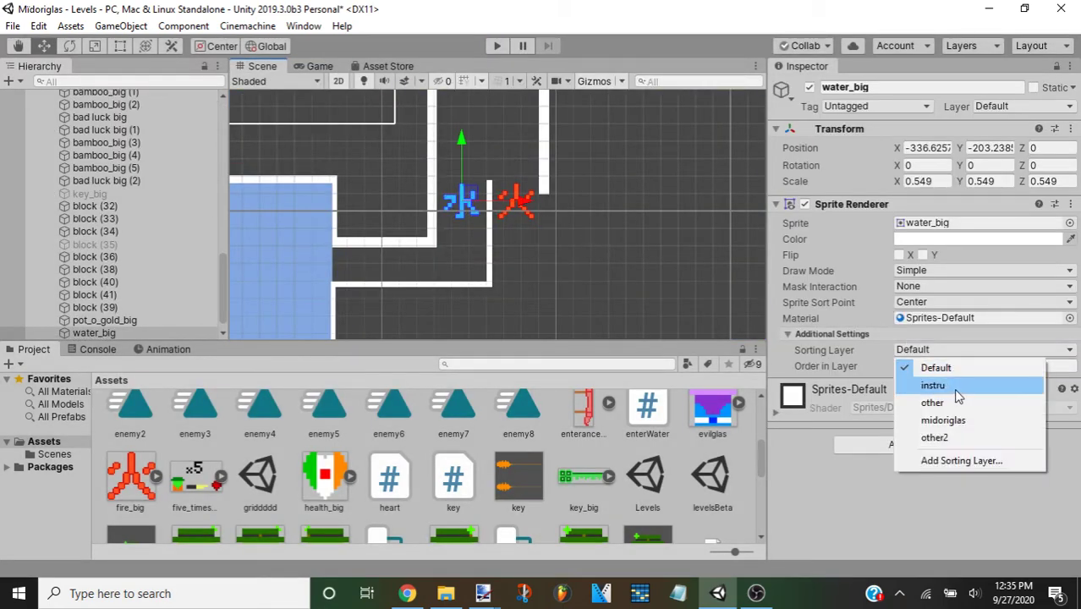
left_click(93, 332)
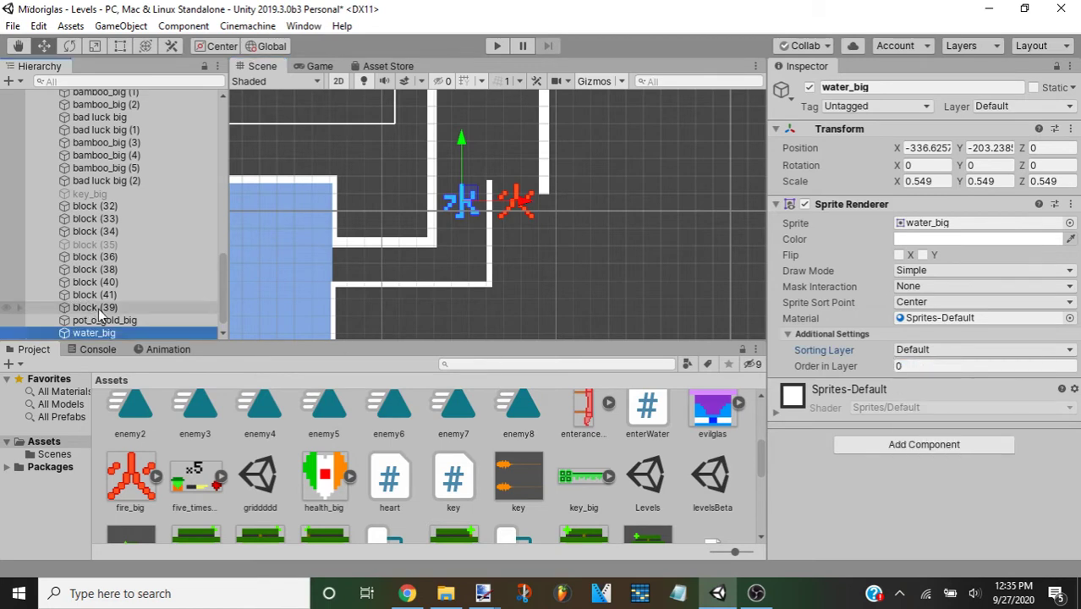
Set both water_big sprites' Sorting Layer to 'other' and start a playtest.
left_click(119, 333, "ctrl")
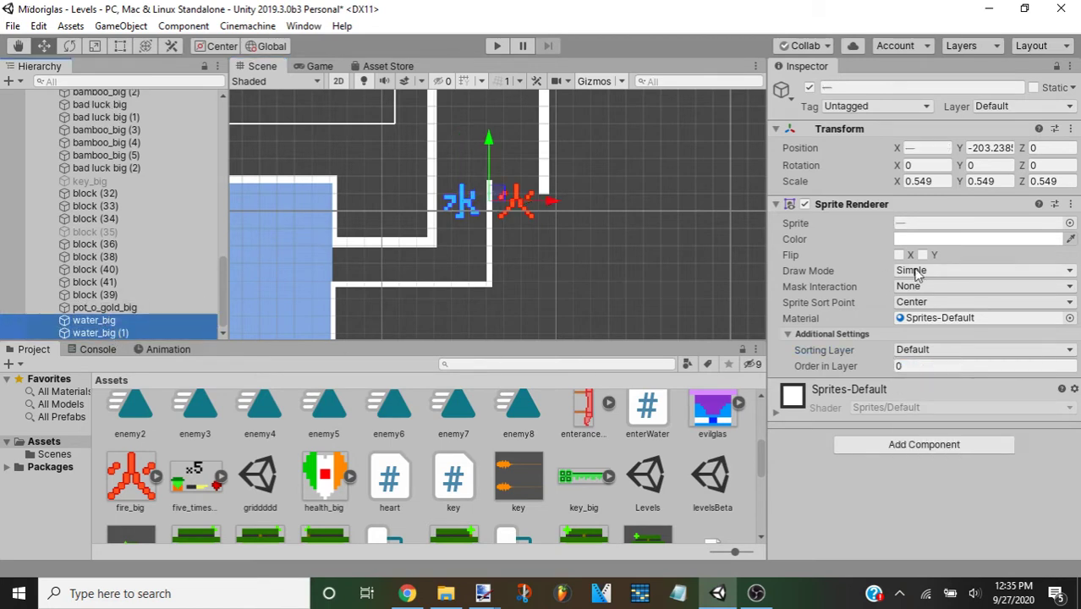
left_click(917, 349)
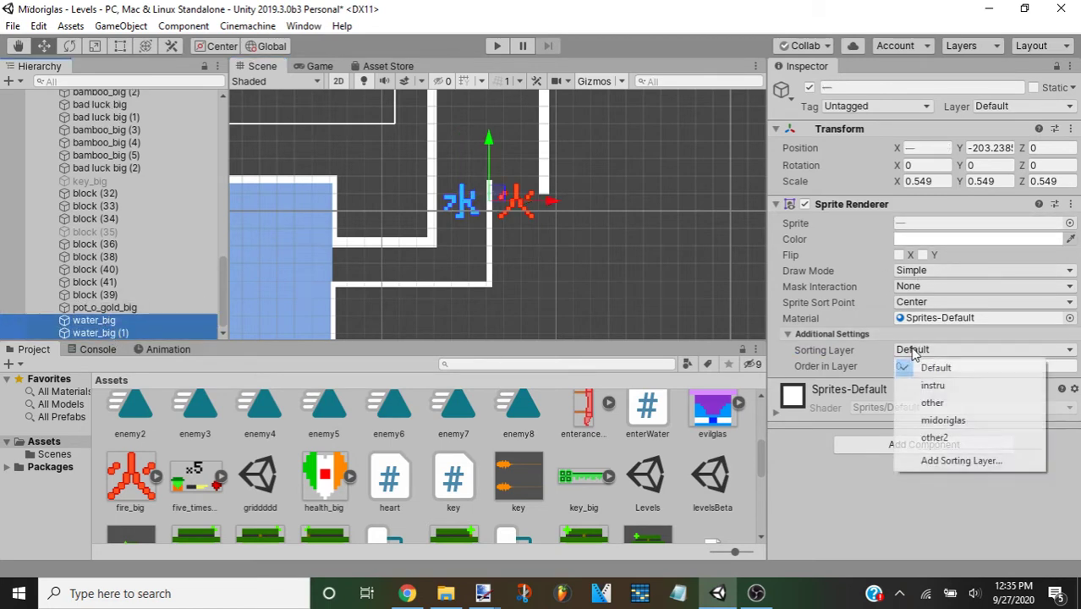
left_click(935, 385)
left_click(985, 349)
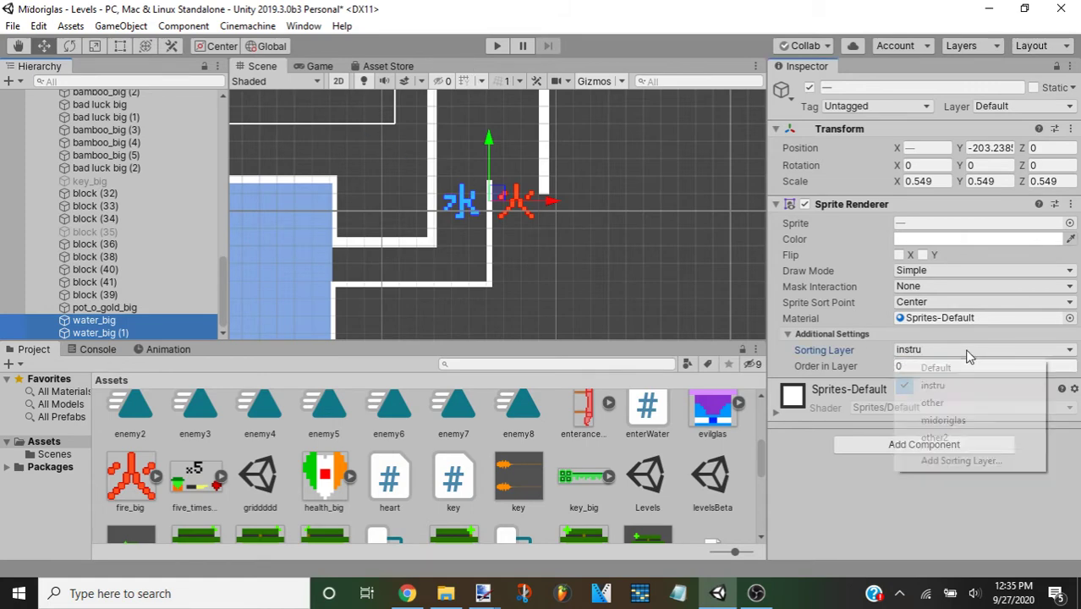
left_click(956, 397)
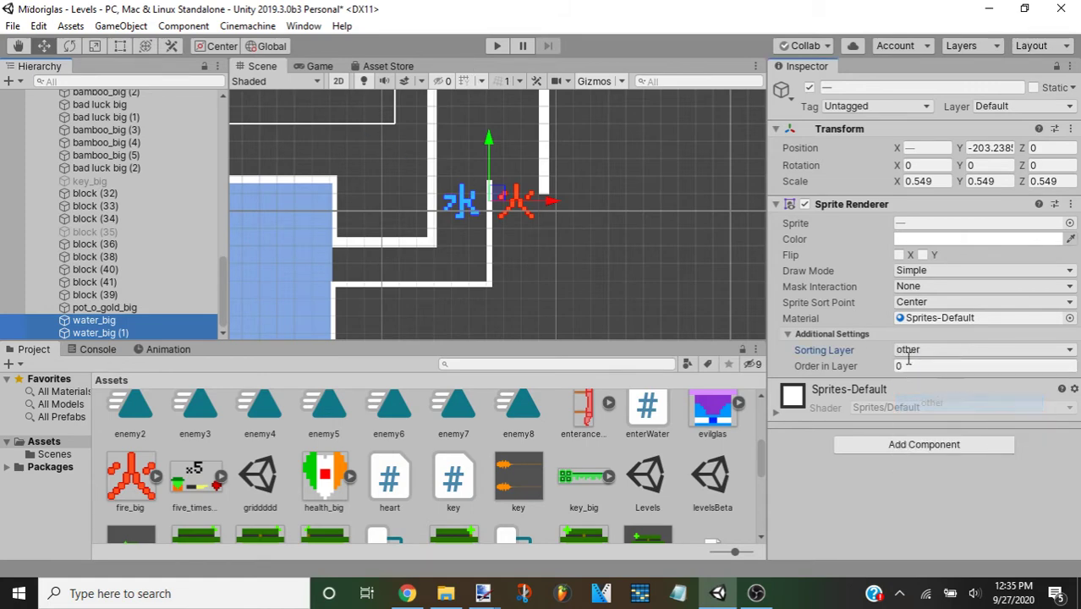
left_click(499, 45)
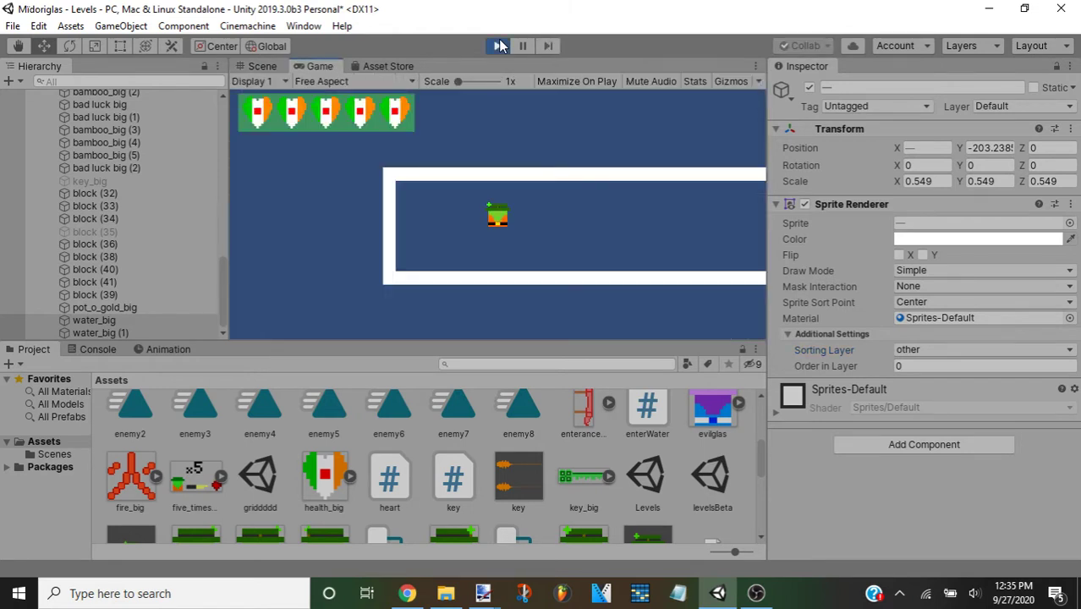
Steer the player right, up, then left along the corridors past the kanji and red enemy.
key("Right")
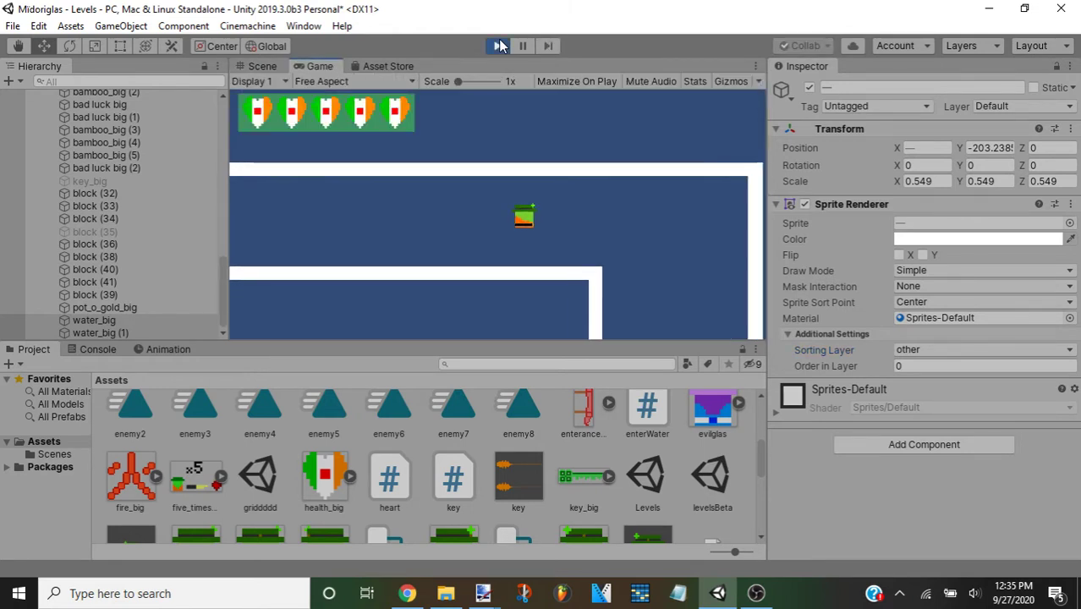
key("Up")
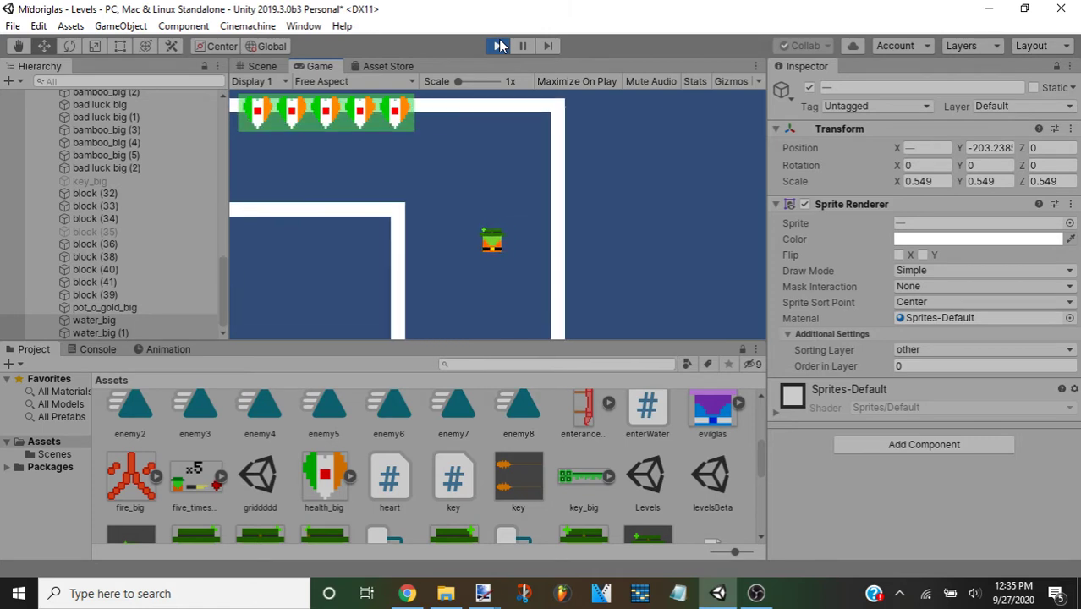
key("Up")
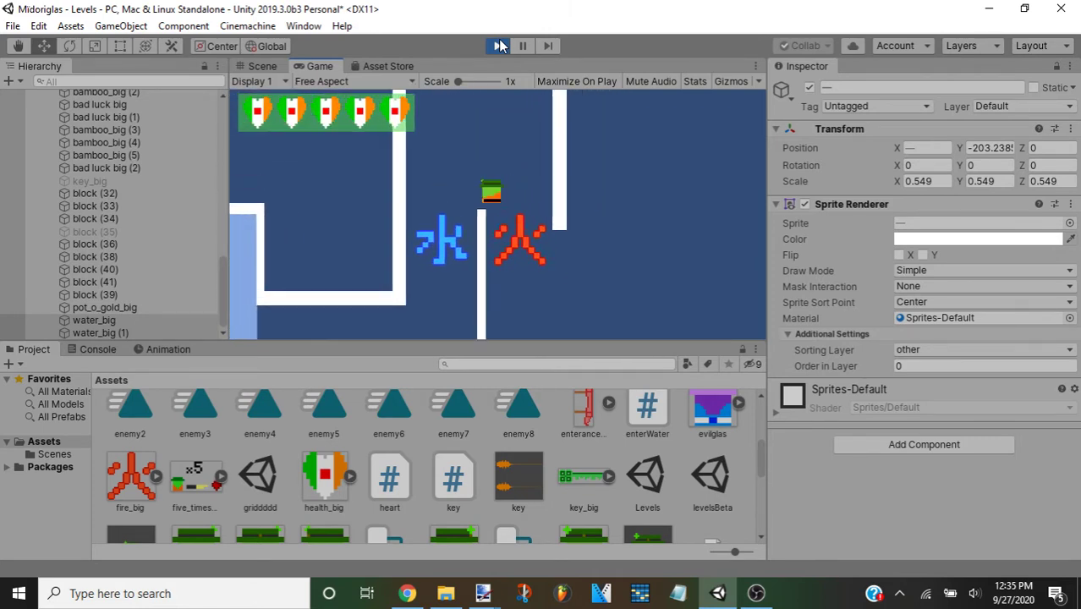
key("Left")
key("Down")
key("Left")
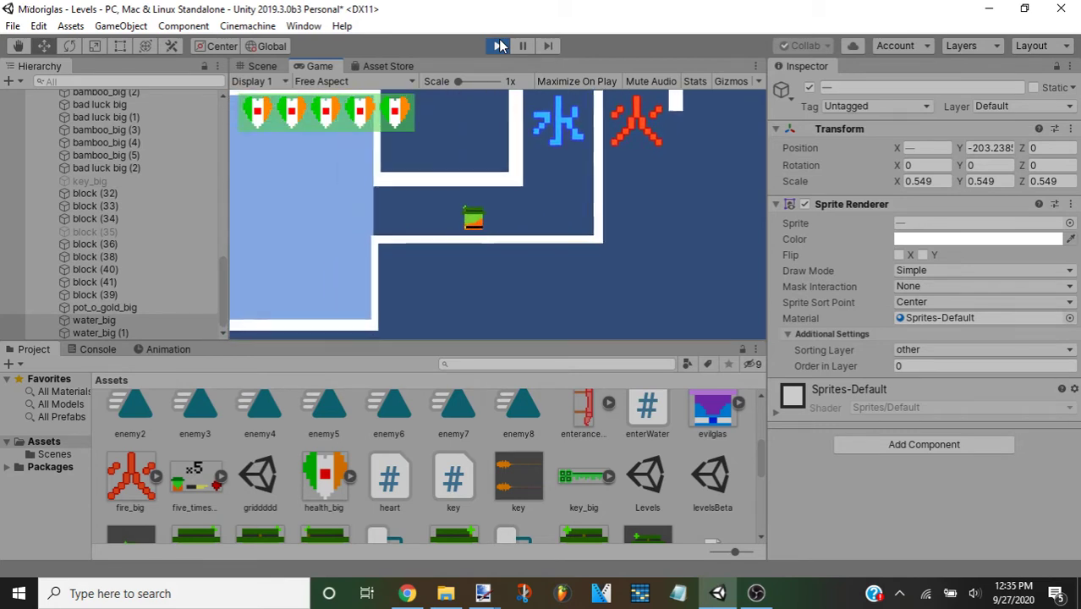
key("Left")
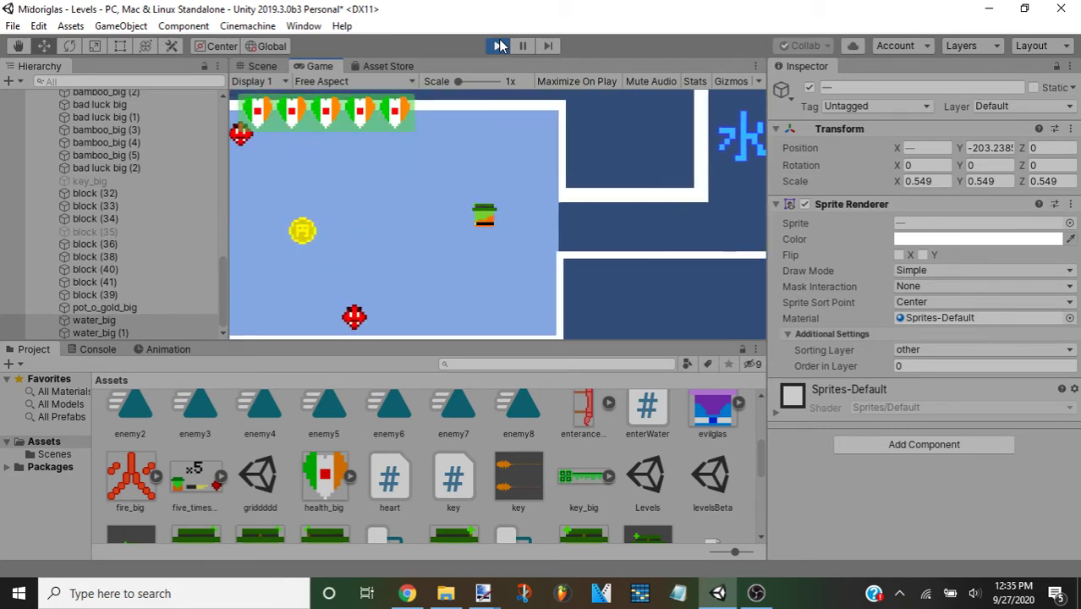
key("Left")
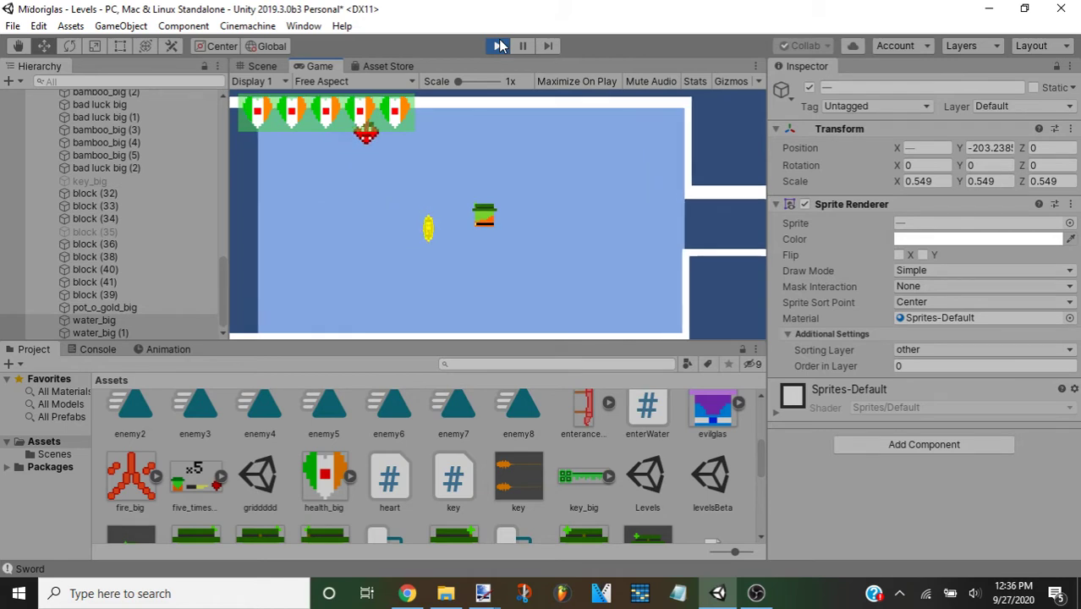
key("Left")
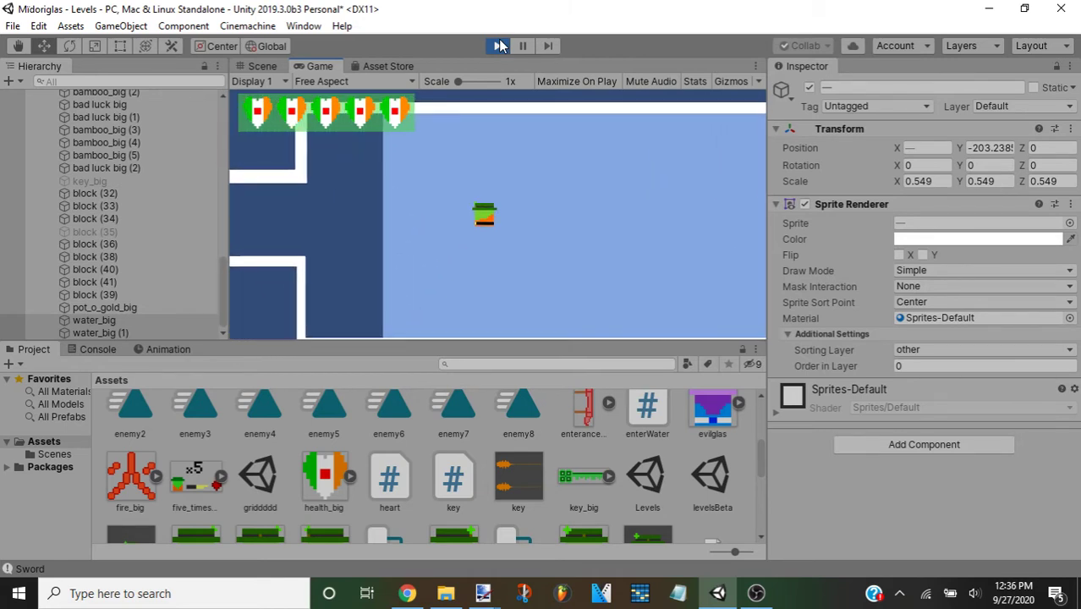
key("Left")
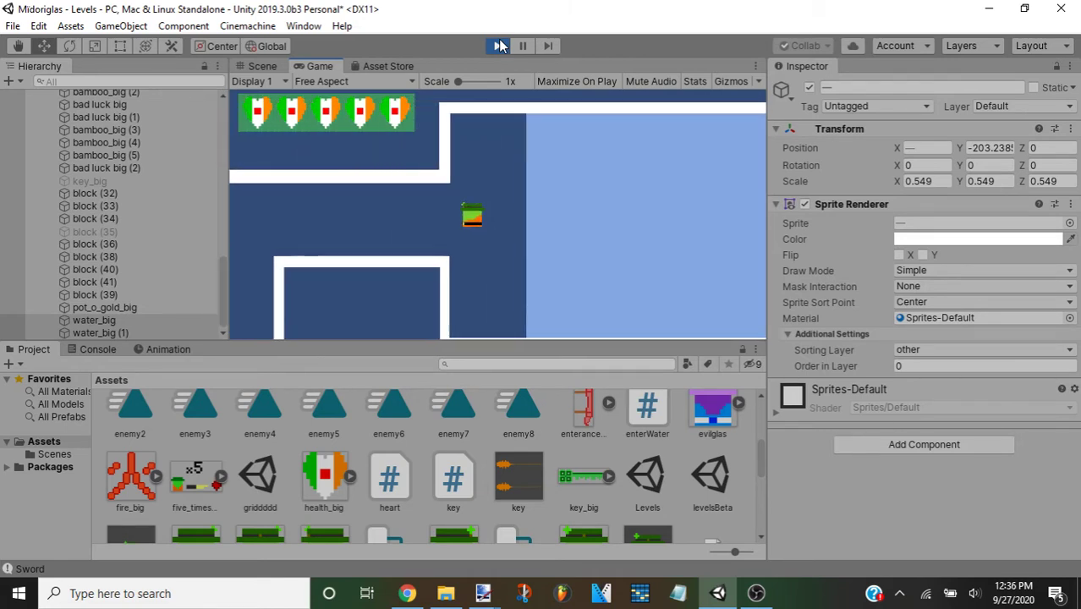
key("Left")
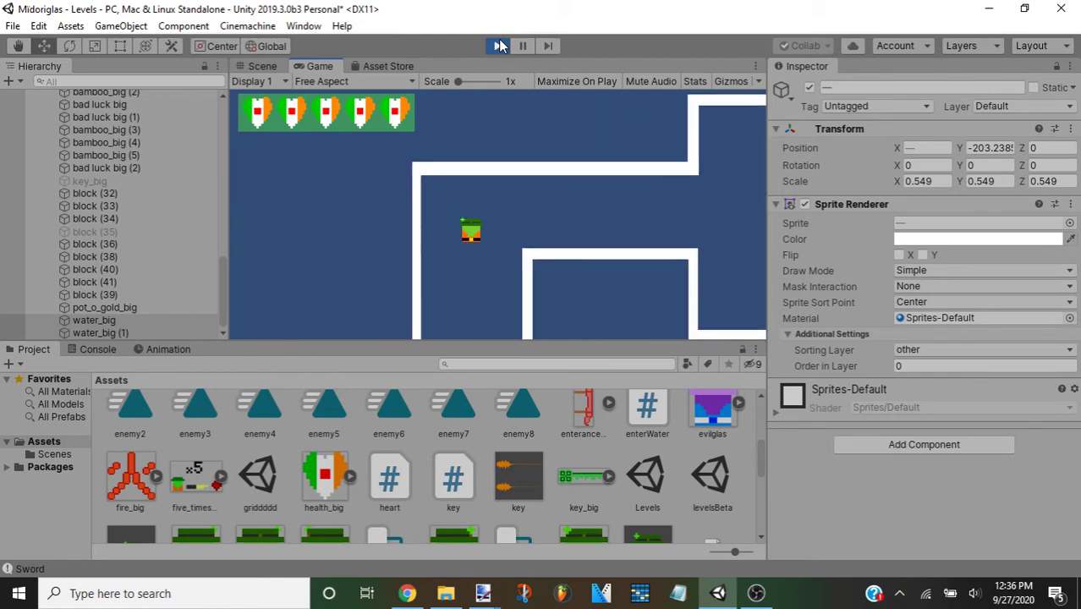
Continue through the water, collect the key and reach the pot of gold to win.
key("Up")
key("Up")
key("Right")
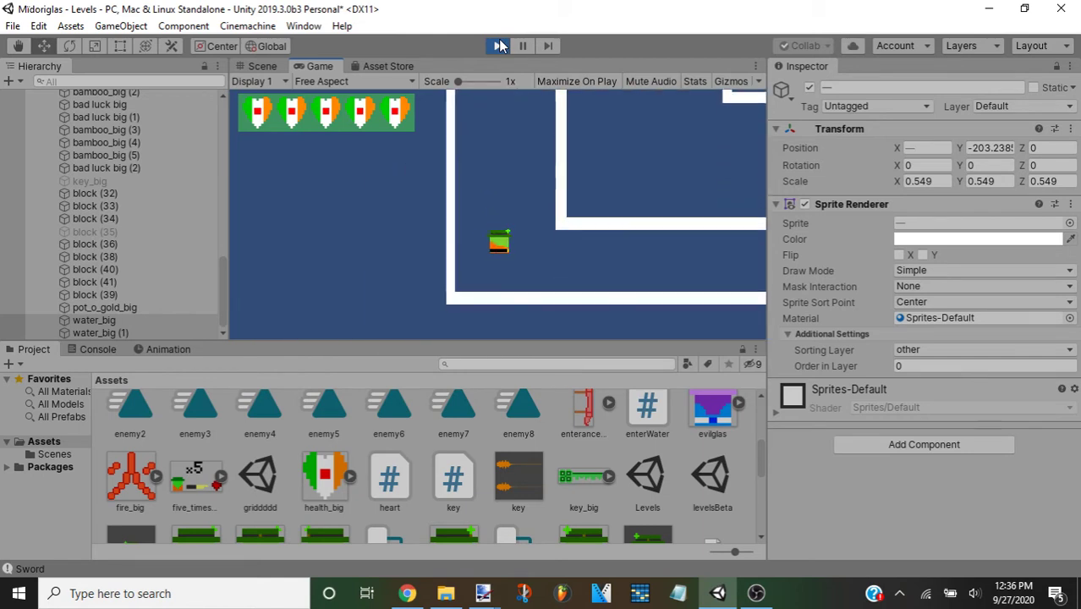
key("Right")
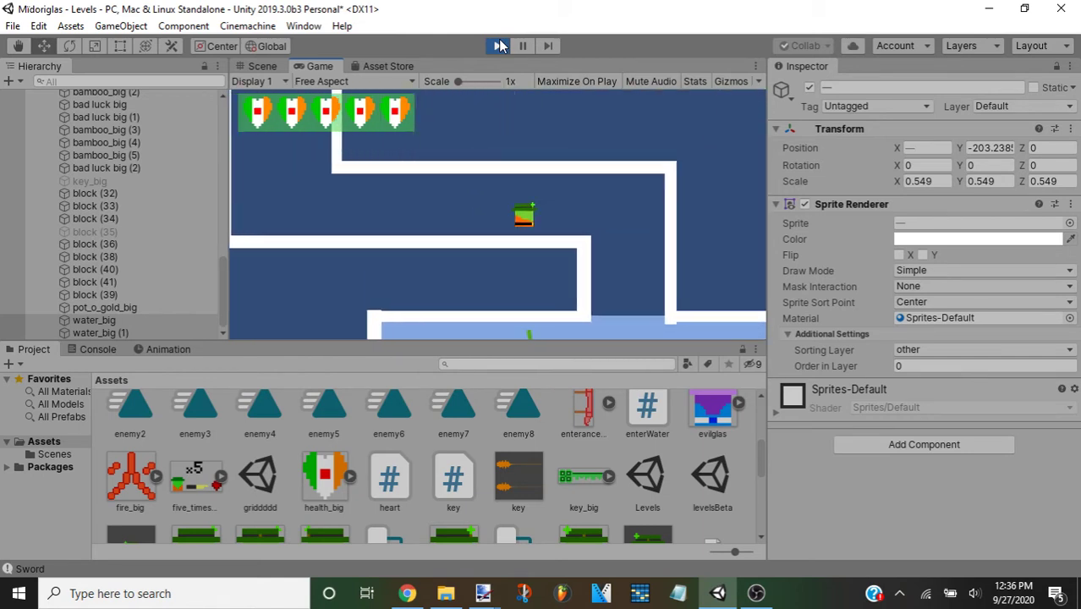
key("Down")
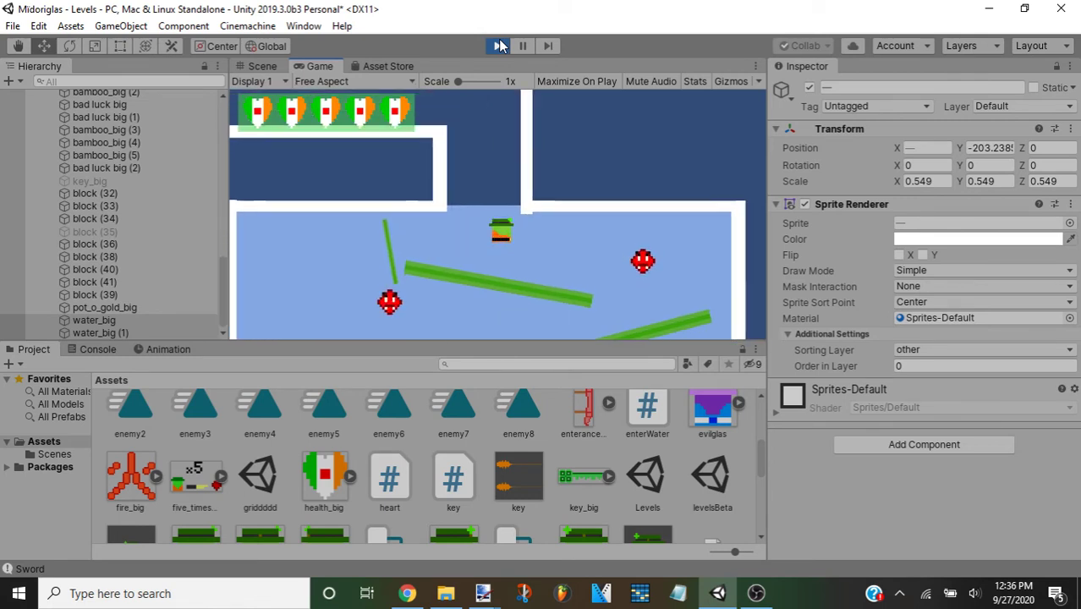
key("Right")
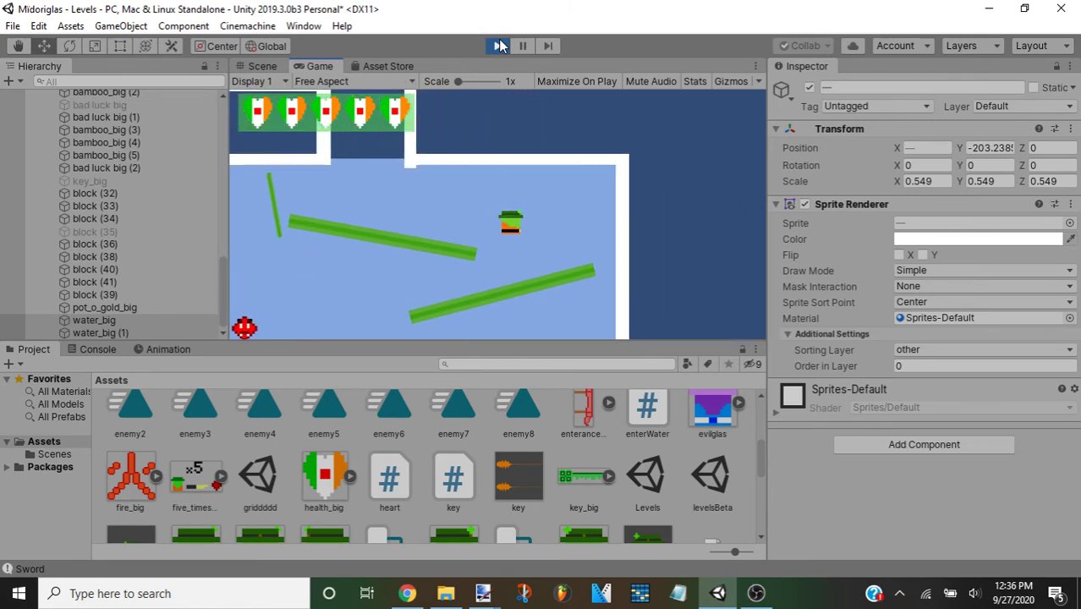
key("Left")
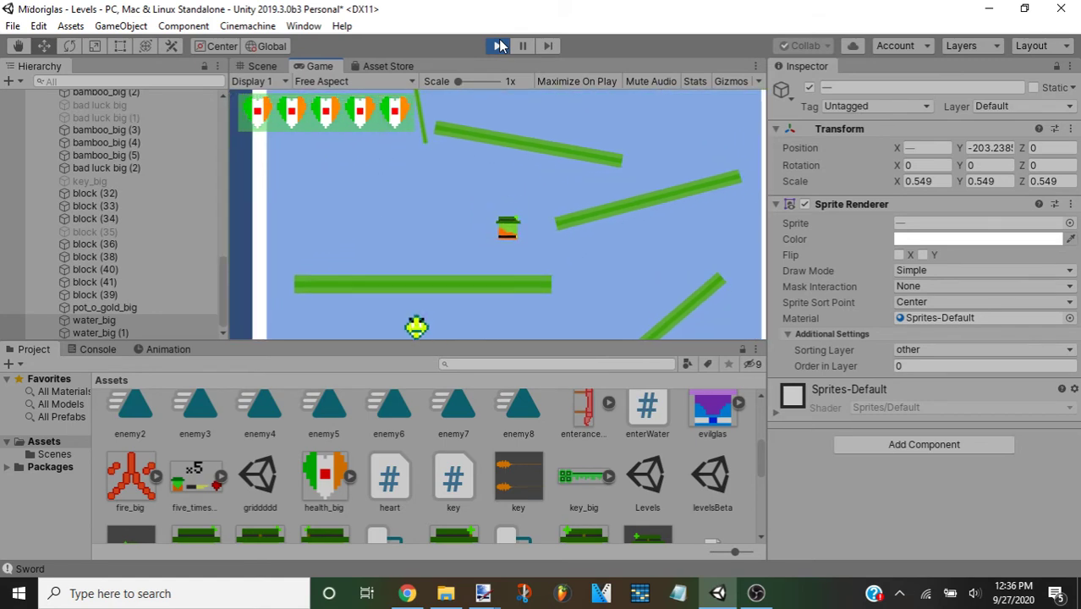
key("Down")
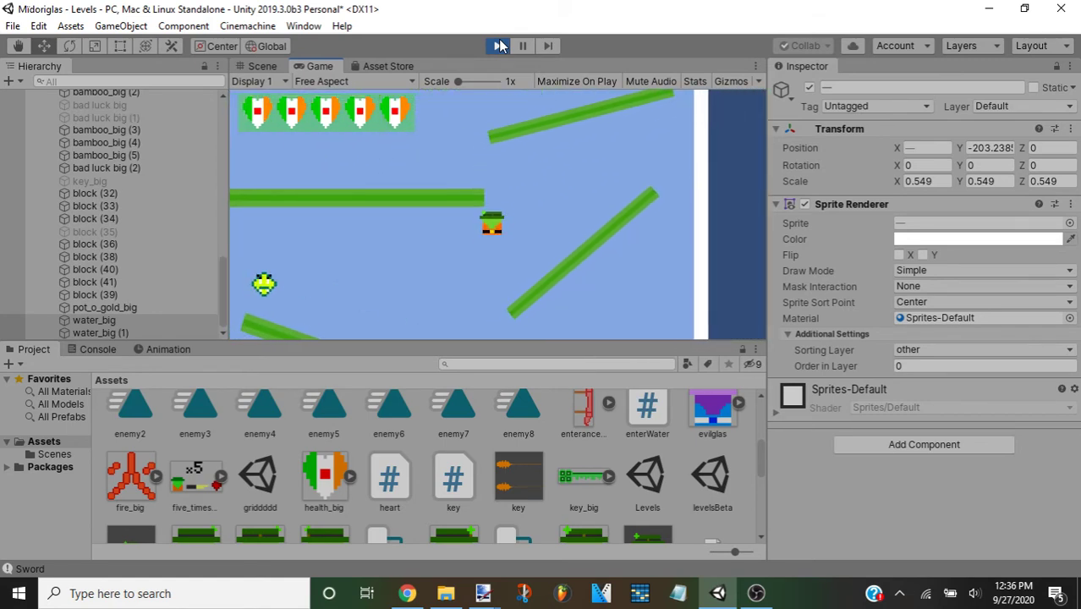
key("Right")
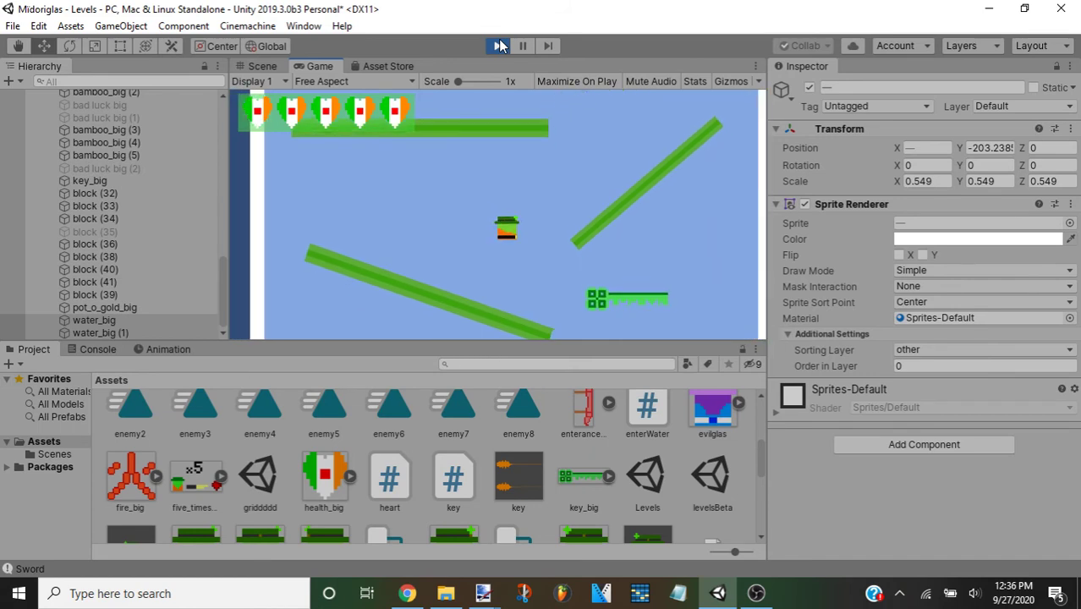
key("Right")
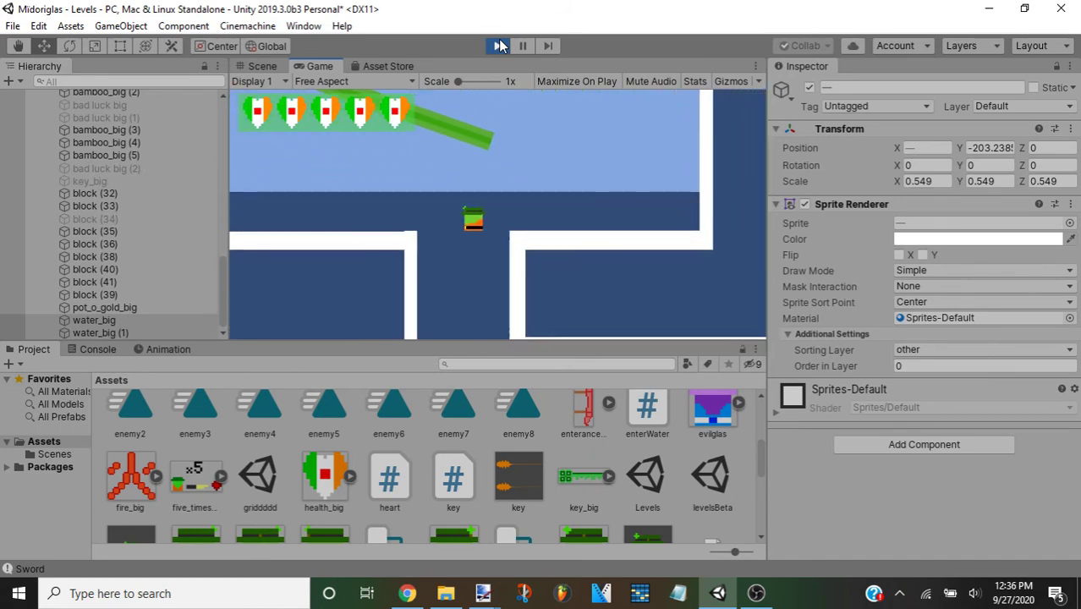
key("Right")
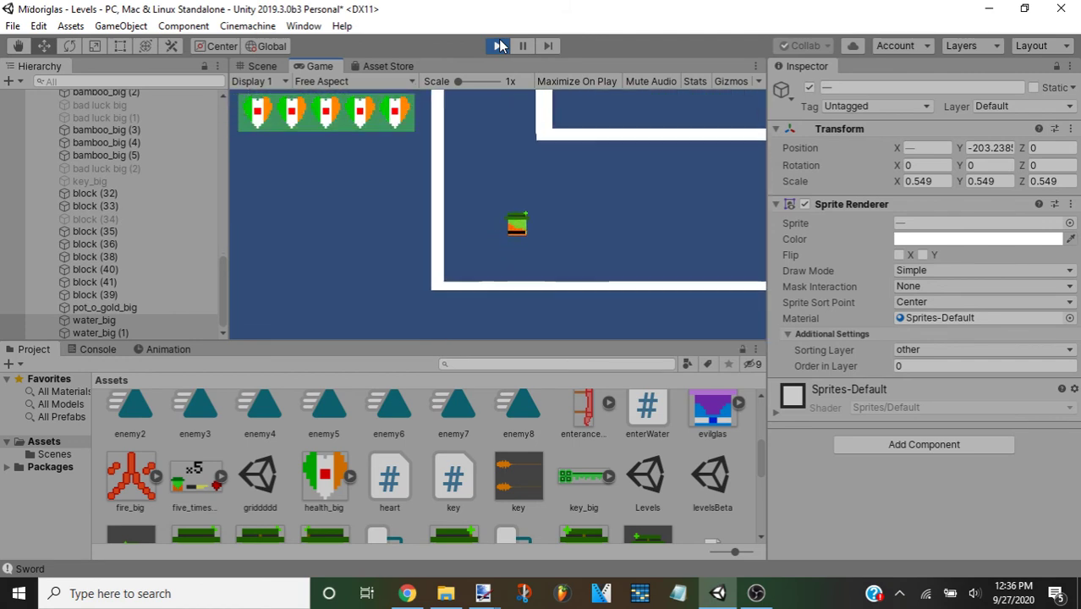
key("Right")
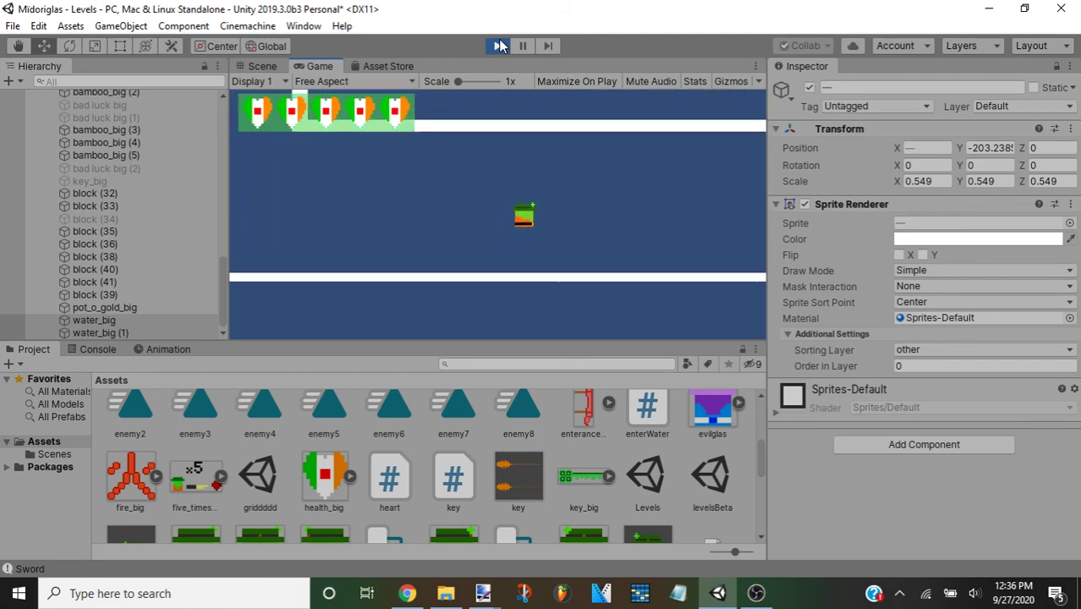
key("Right")
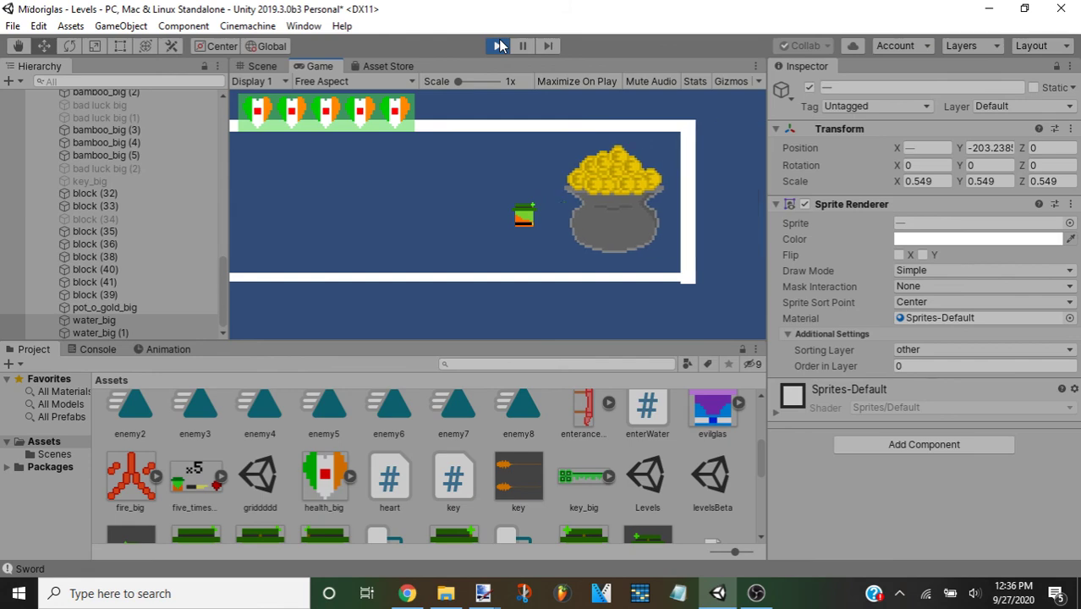